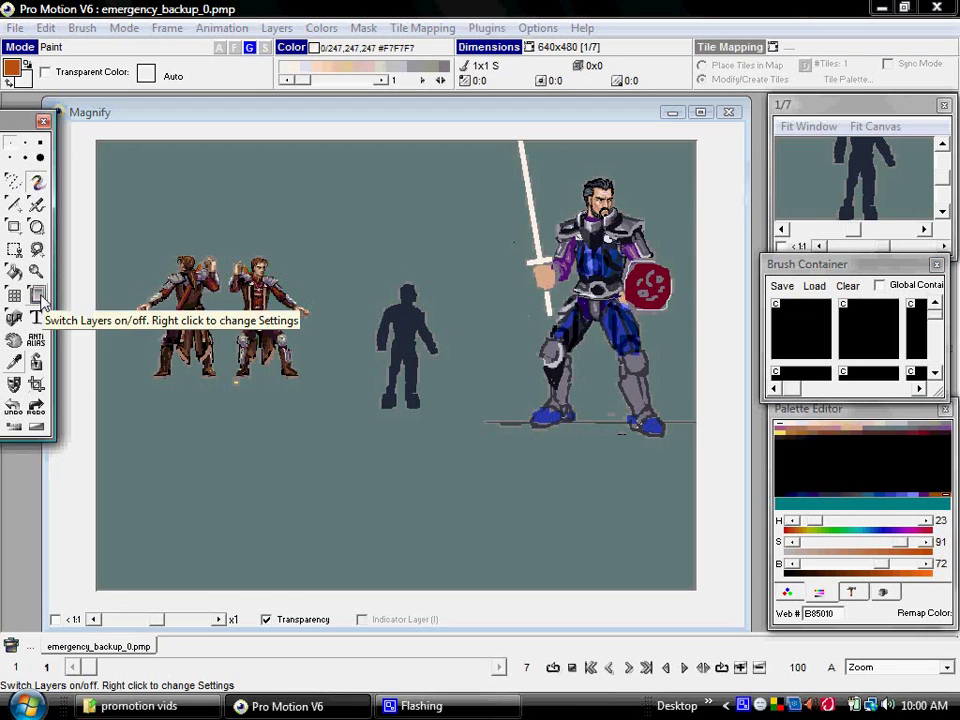
Bring up the layer settings and switch layers on so the current, previous and earlier frames show together
{"action": "right_click", "coordinate": [38, 296]}
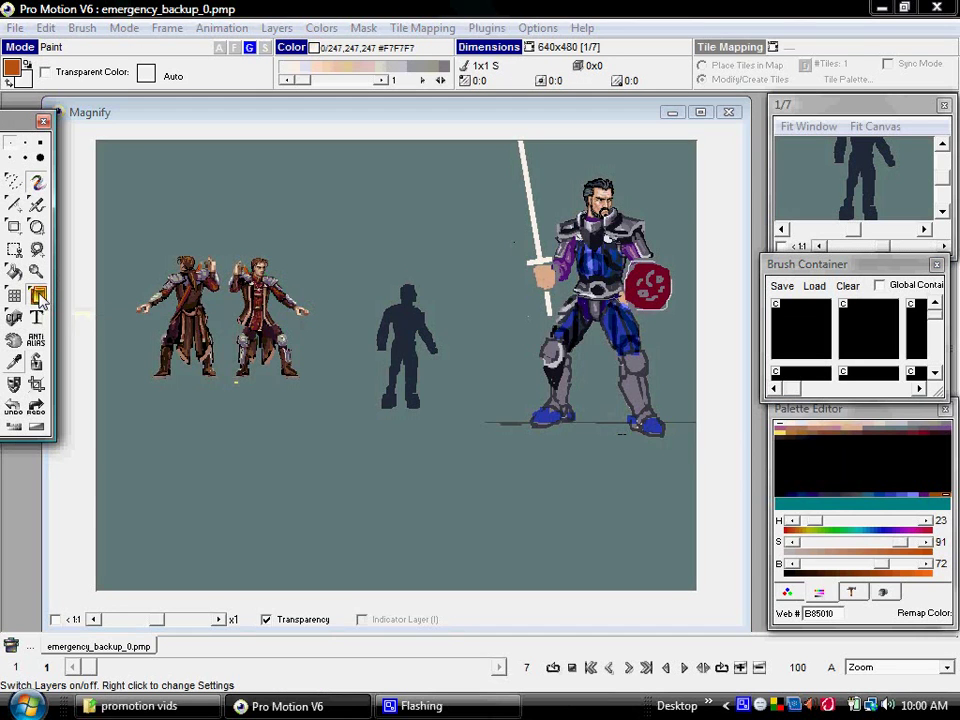
{"action": "left_click_drag", "start_coordinate": [668, 242], "coordinate": [785, 277]}
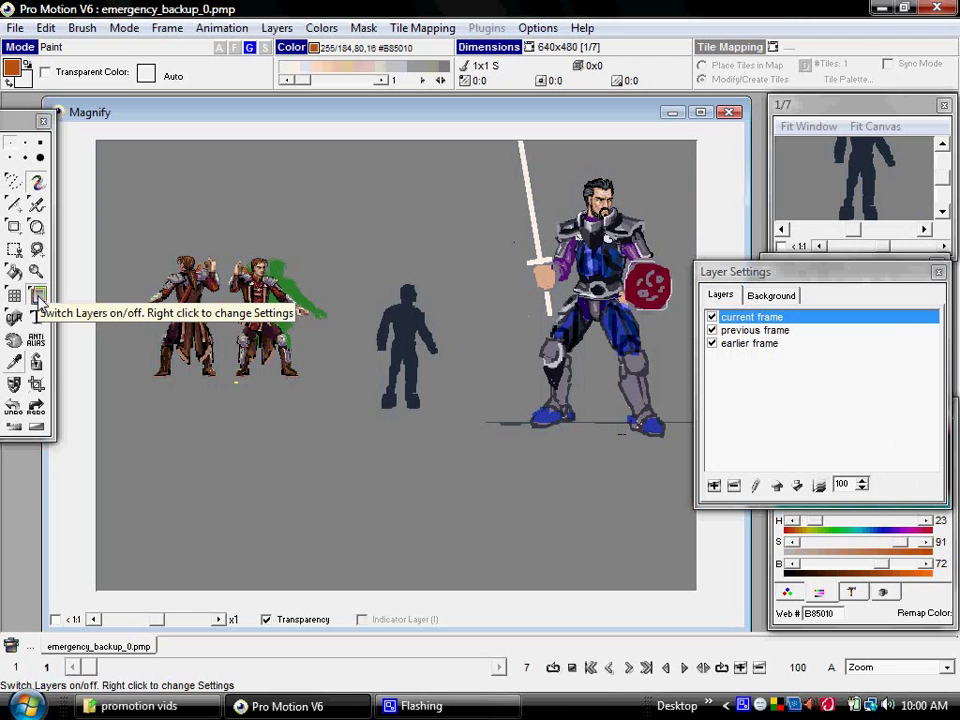
{"action": "left_click", "coordinate": [38, 296]}
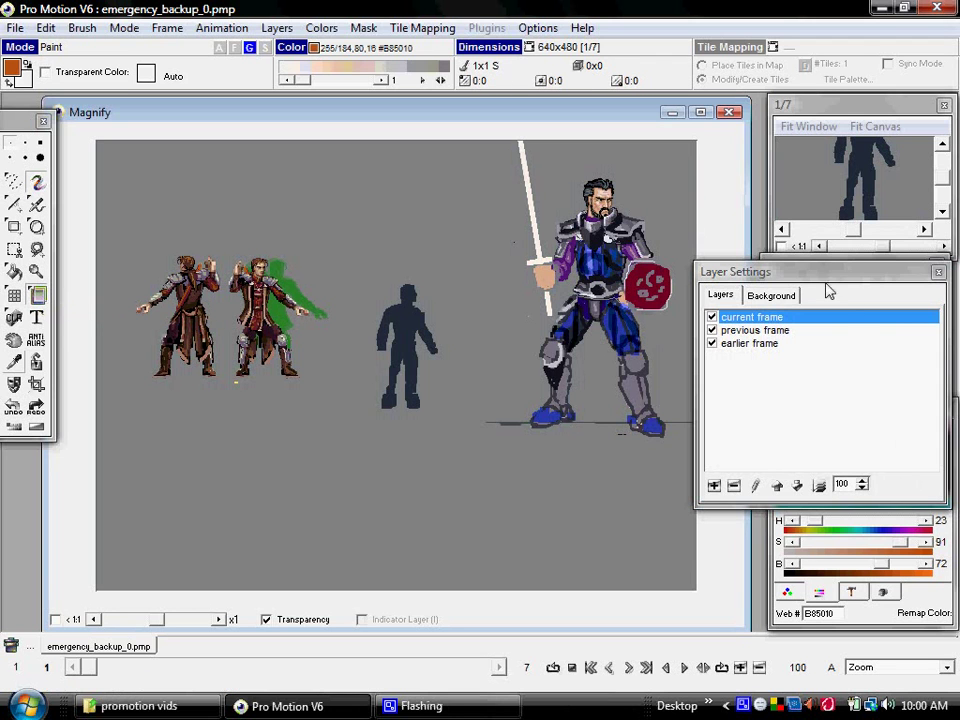
Advance the animation to frame 3 and examine the green previous-frame overlay around the front-facing sprite
{"action": "scroll", "coordinate": [202, 226], "scroll_direction": "up", "scroll_amount": 3}
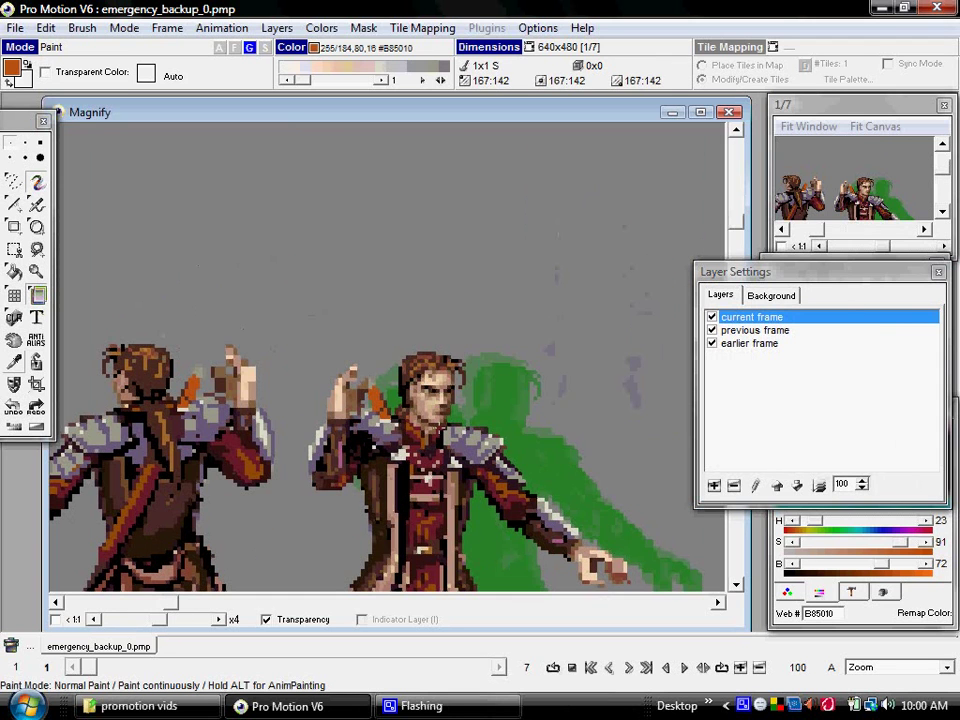
{"action": "key", "text": "2"}
{"action": "key", "text": "2"}
{"action": "key", "text": "2"}
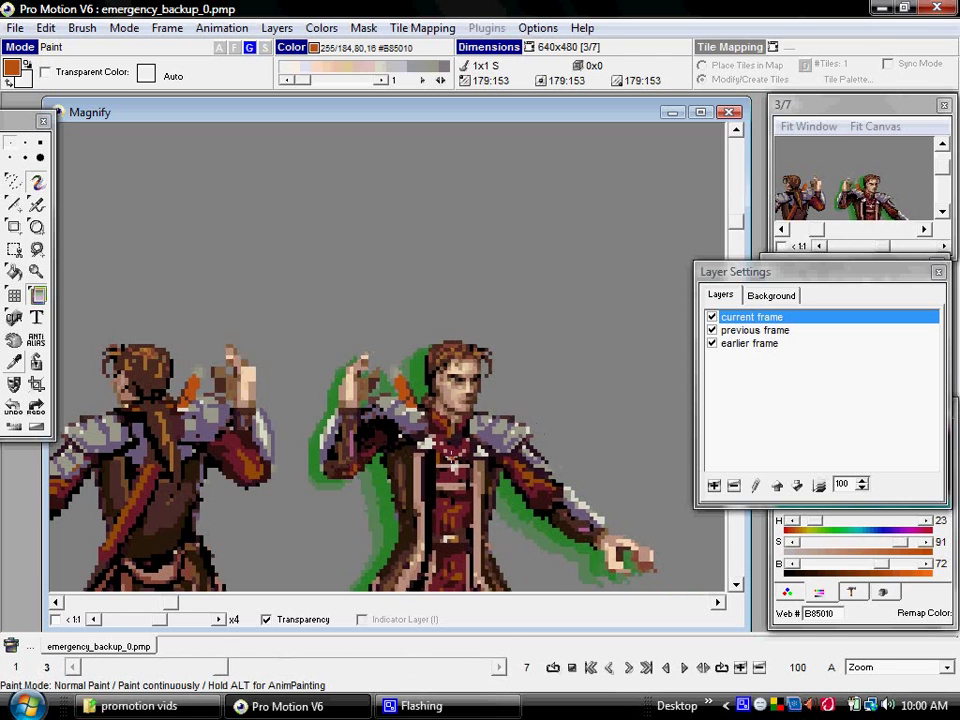
{"action": "scroll", "coordinate": [424, 300], "scroll_direction": "down", "scroll_amount": 3}
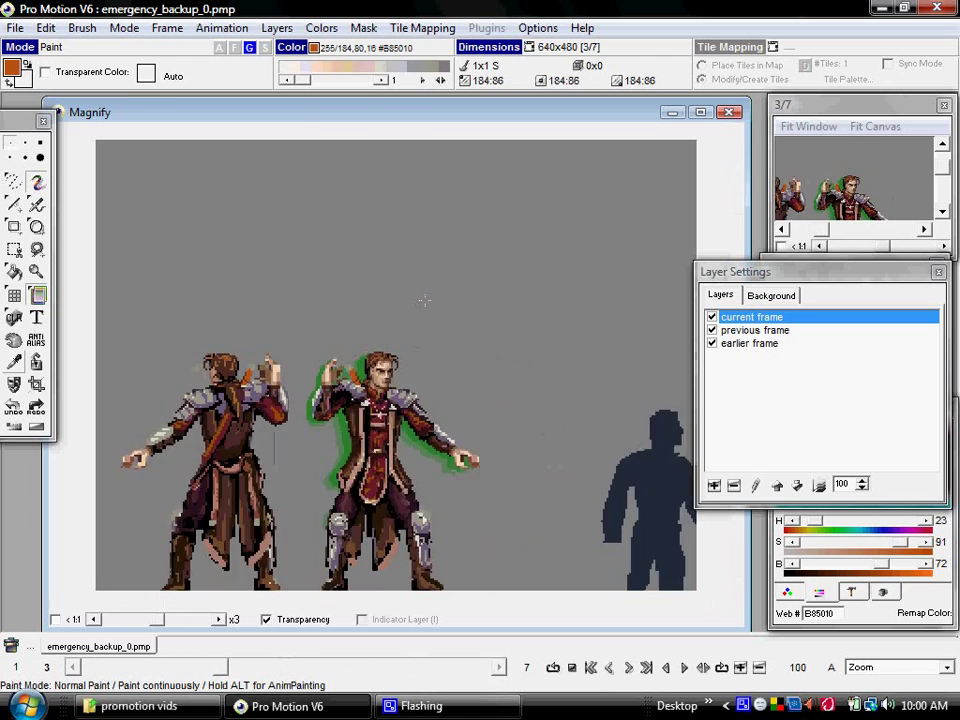
{"action": "scroll", "coordinate": [298, 331], "scroll_direction": "up", "scroll_amount": 1}
{"action": "key", "text": "space"}
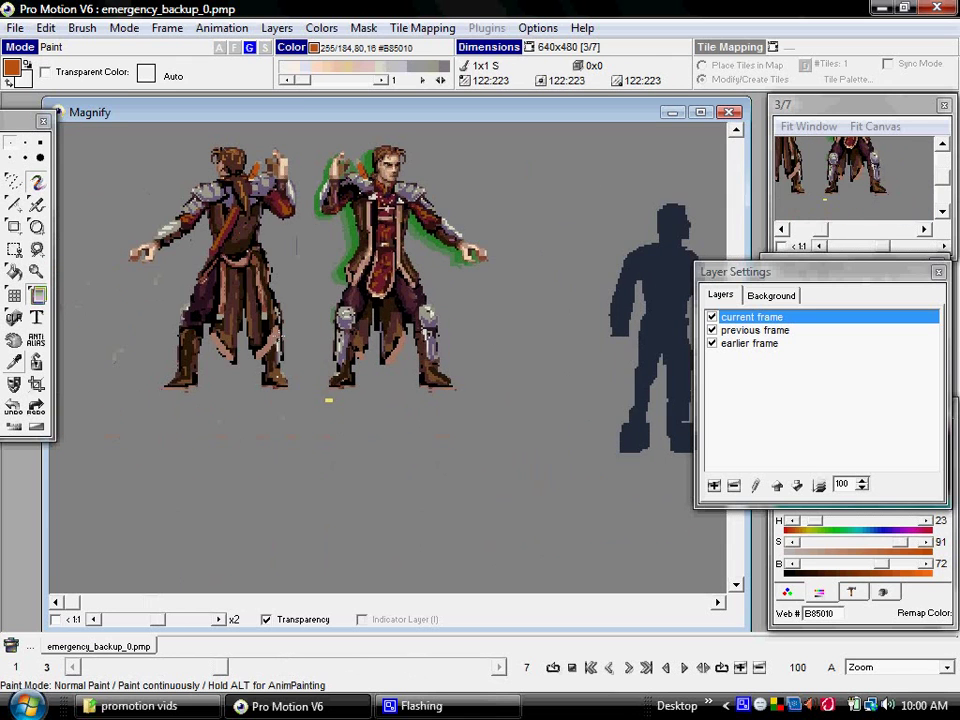
{"action": "scroll", "coordinate": [265, 342], "scroll_direction": "up", "scroll_amount": 1}
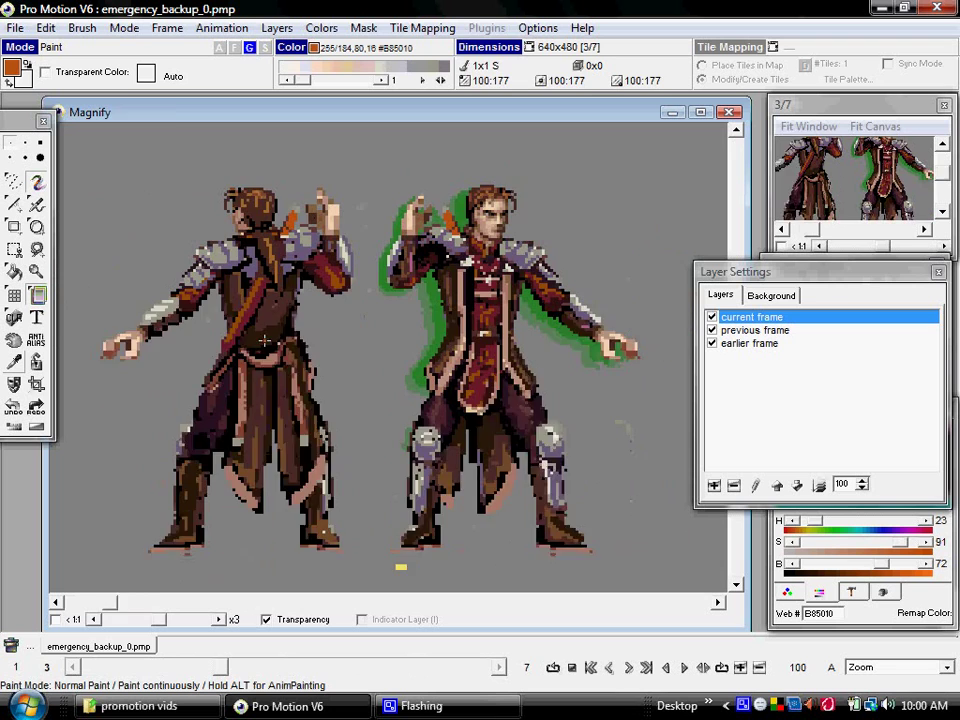
{"action": "scroll", "coordinate": [193, 459], "scroll_direction": "down", "scroll_amount": 1}
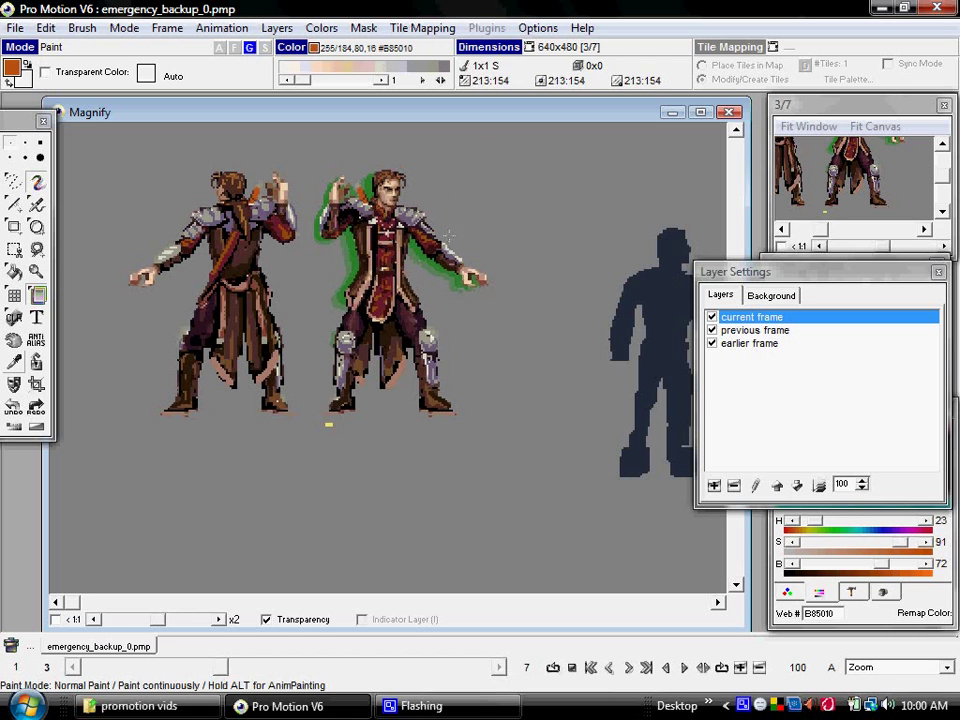
Create a new single-frame project of 640 x 480 pixels with a black background, keeping the current color palette
{"action": "left_click", "coordinate": [16, 28]}
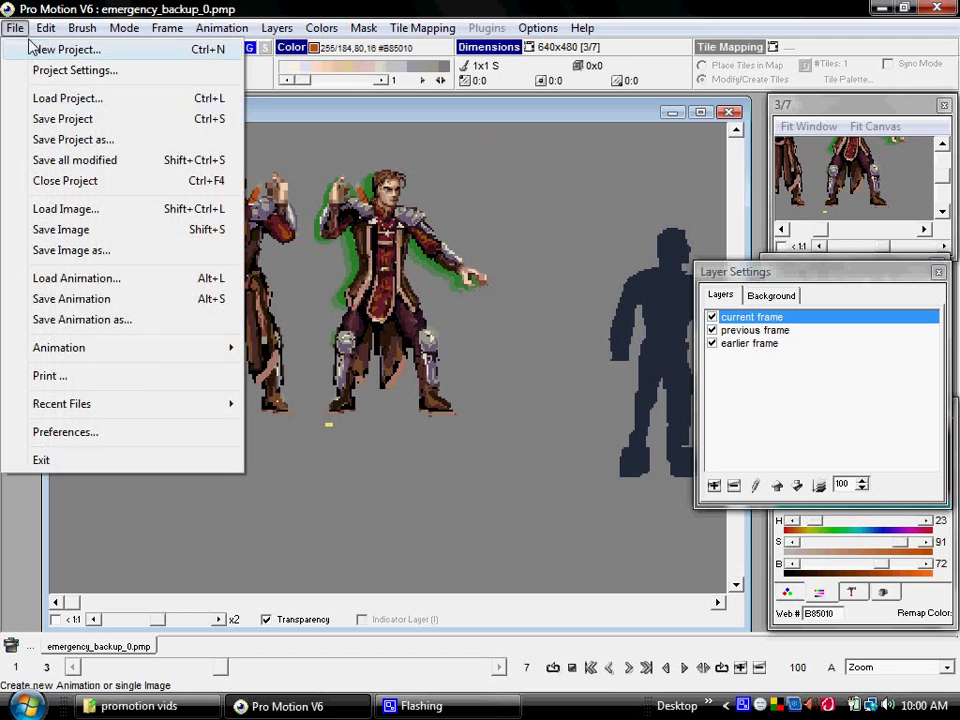
{"action": "left_click", "coordinate": [60, 49]}
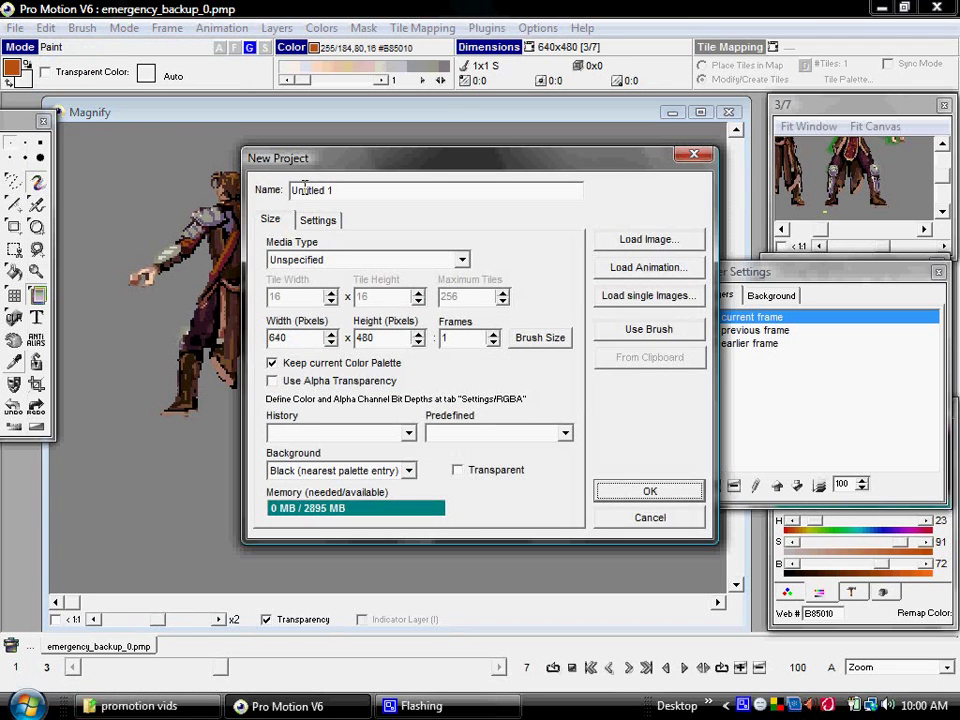
{"action": "left_click", "coordinate": [293, 337]}
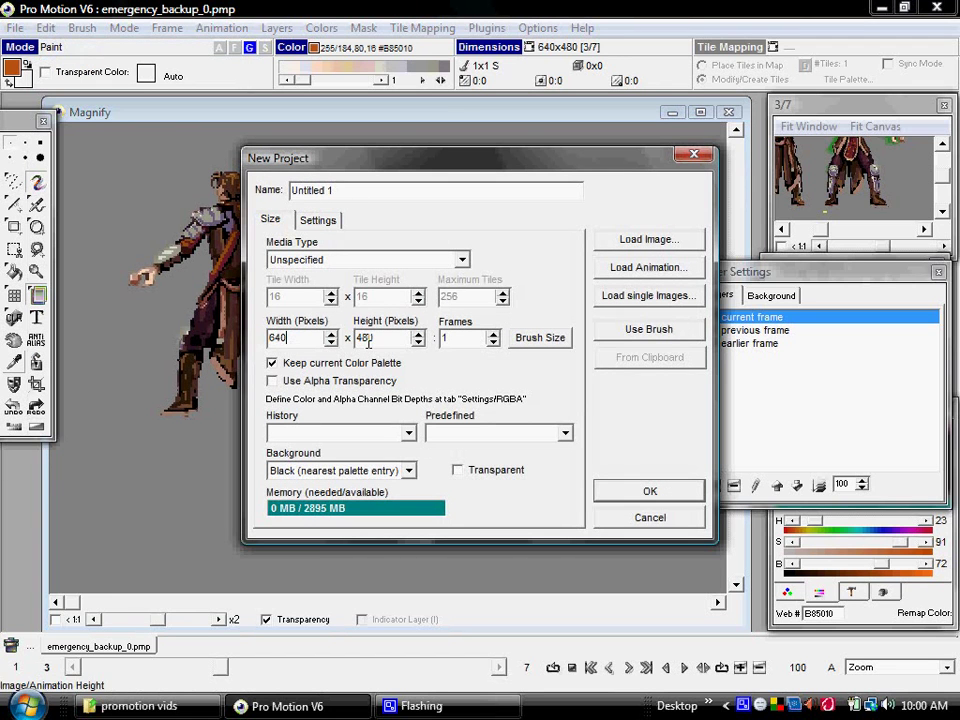
{"action": "left_click", "coordinate": [384, 341]}
{"action": "left_click", "coordinate": [279, 363]}
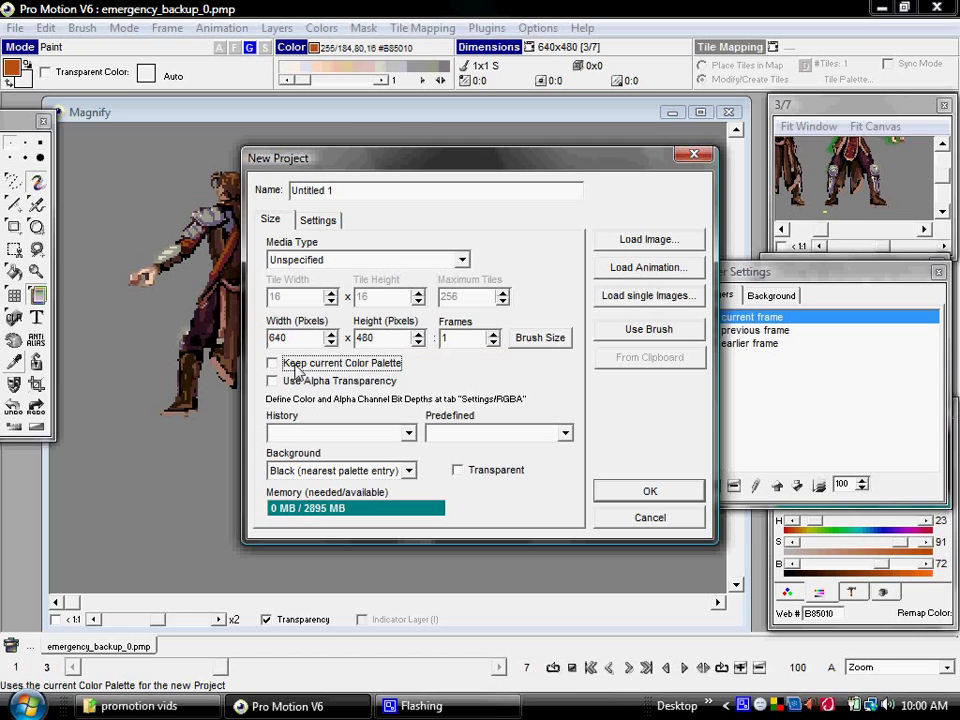
{"action": "left_click", "coordinate": [272, 364]}
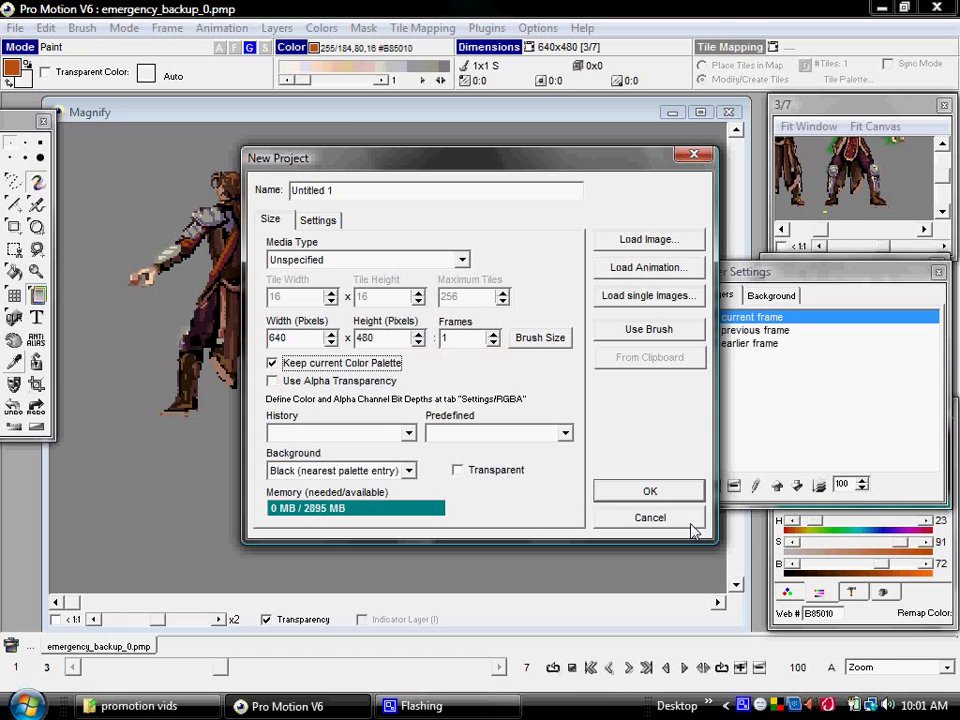
{"action": "left_click", "coordinate": [655, 492]}
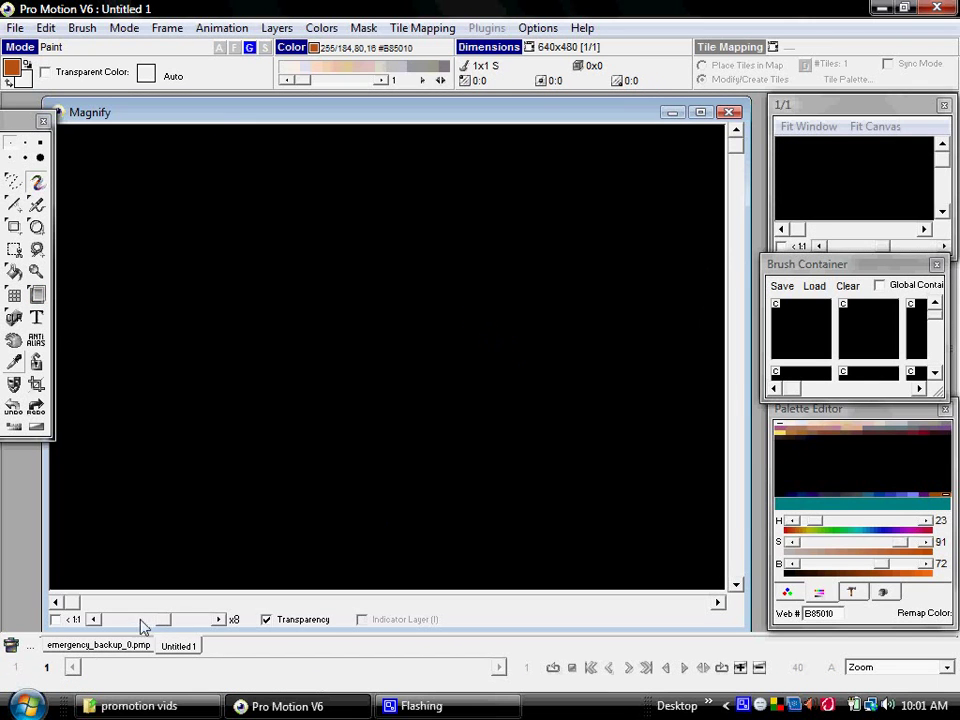
Return to the emergency_backup_0.pmp project and pick its canvas background colour #677A7A as the secondary colour
{"action": "left_click", "coordinate": [127, 648]}
{"action": "left_click", "coordinate": [177, 647]}
{"action": "left_click", "coordinate": [139, 649]}
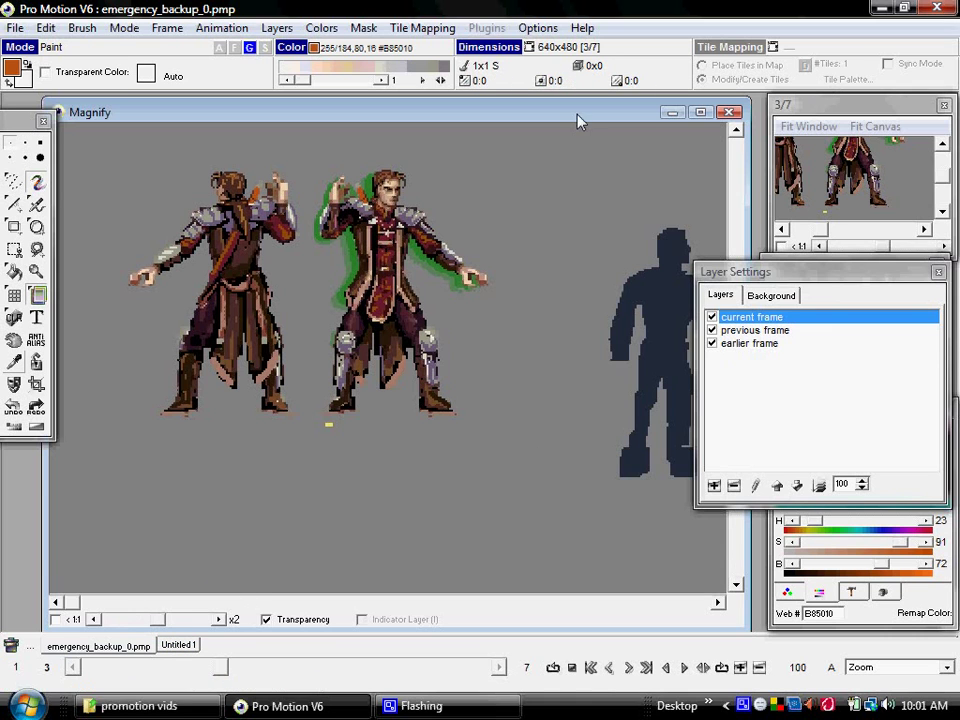
{"action": "key", "text": "comma"}
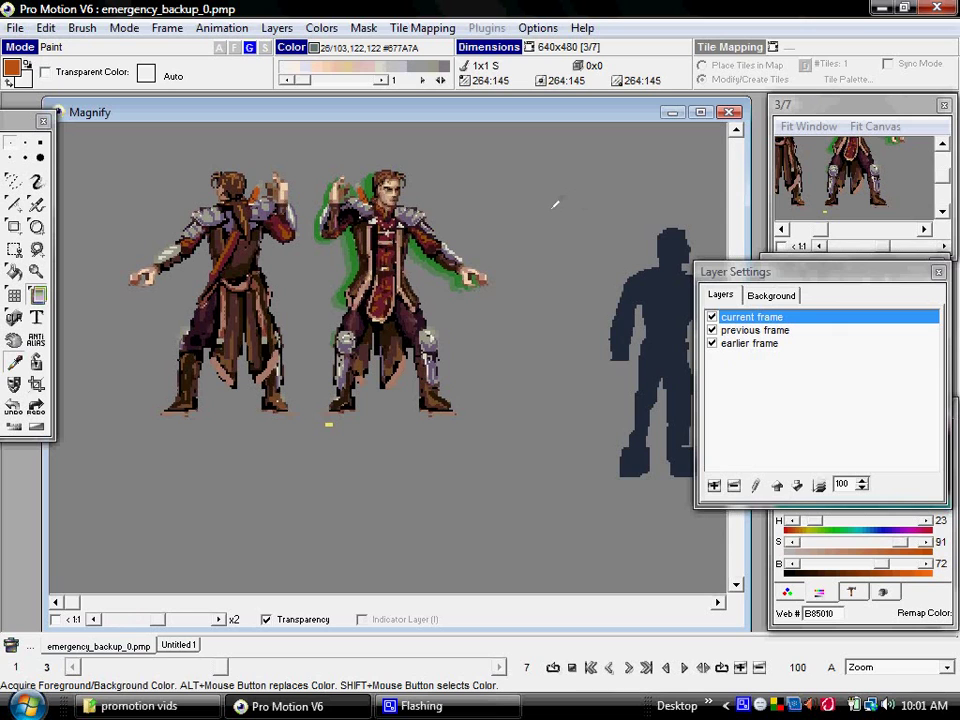
{"action": "right_click", "coordinate": [554, 208]}
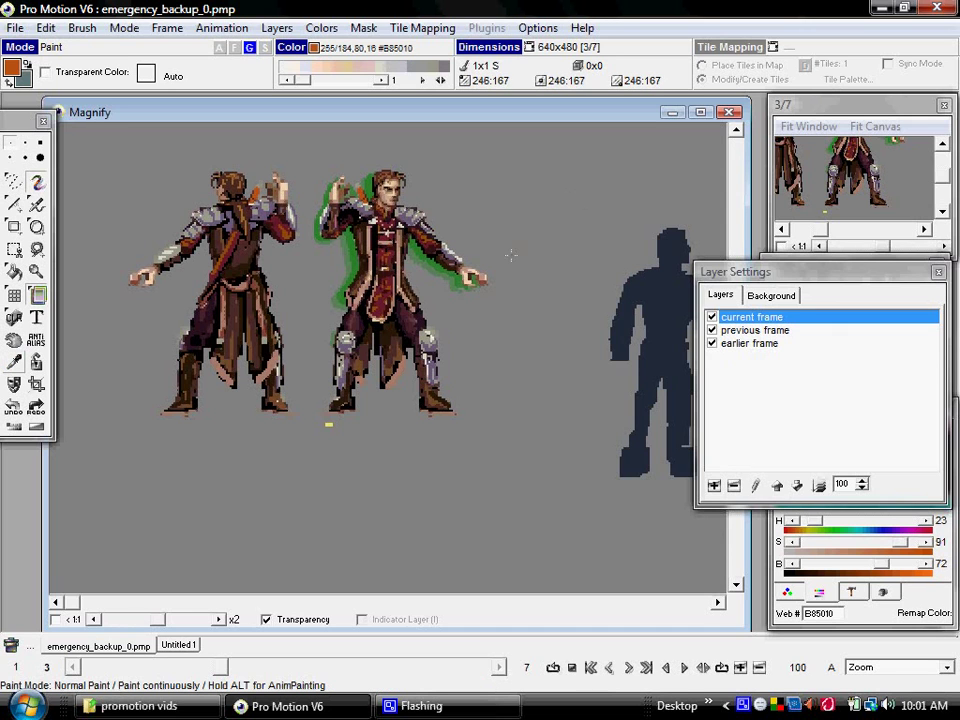
Clear only the current frame of the Untitled 1 project to the grey-green secondary colour
{"action": "key", "text": "j"}
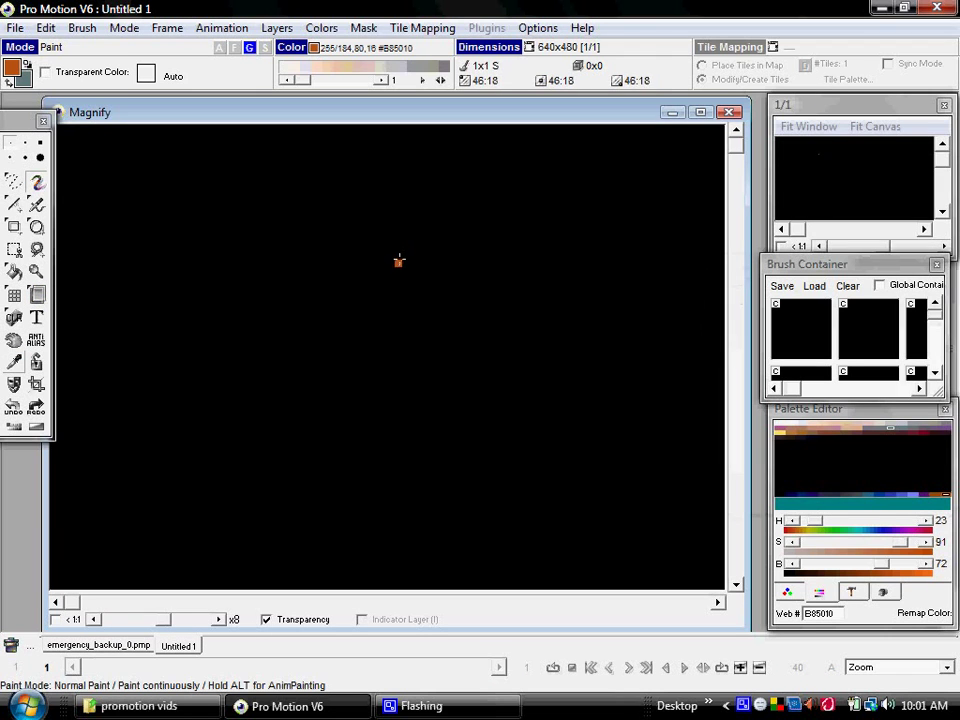
{"action": "scroll", "coordinate": [382, 274], "scroll_direction": "down", "scroll_amount": 3}
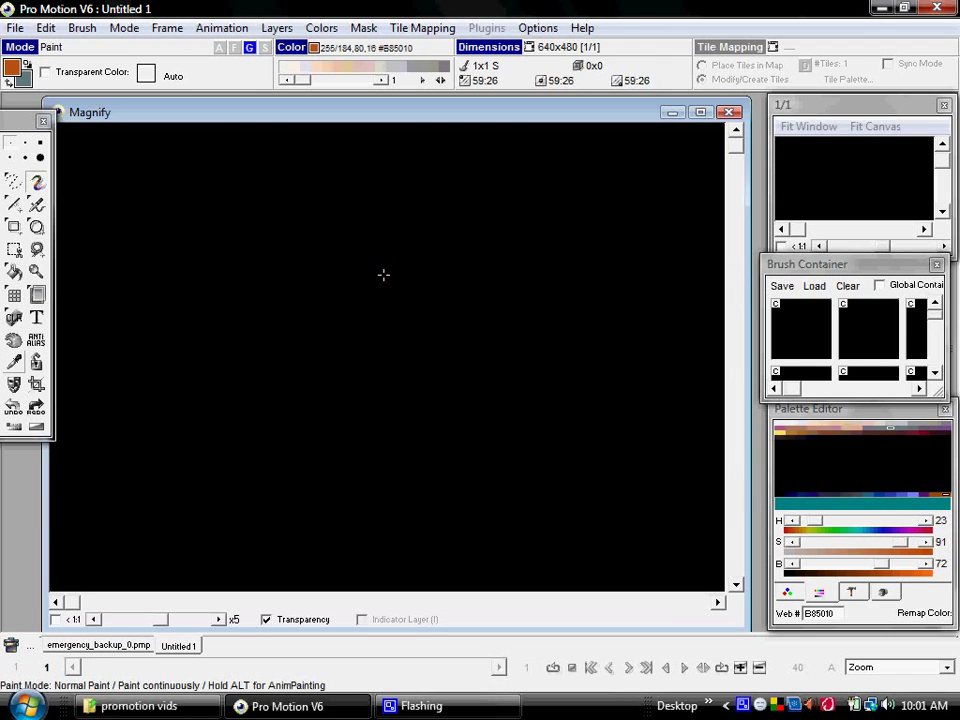
{"action": "key", "text": "shift+k"}
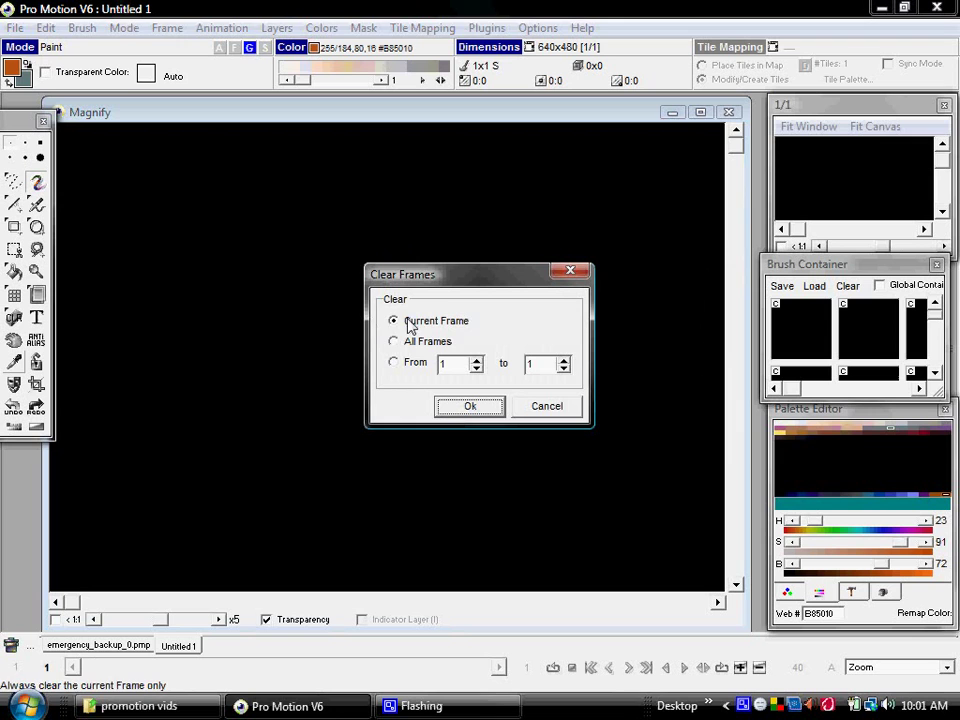
{"action": "left_click", "coordinate": [394, 321]}
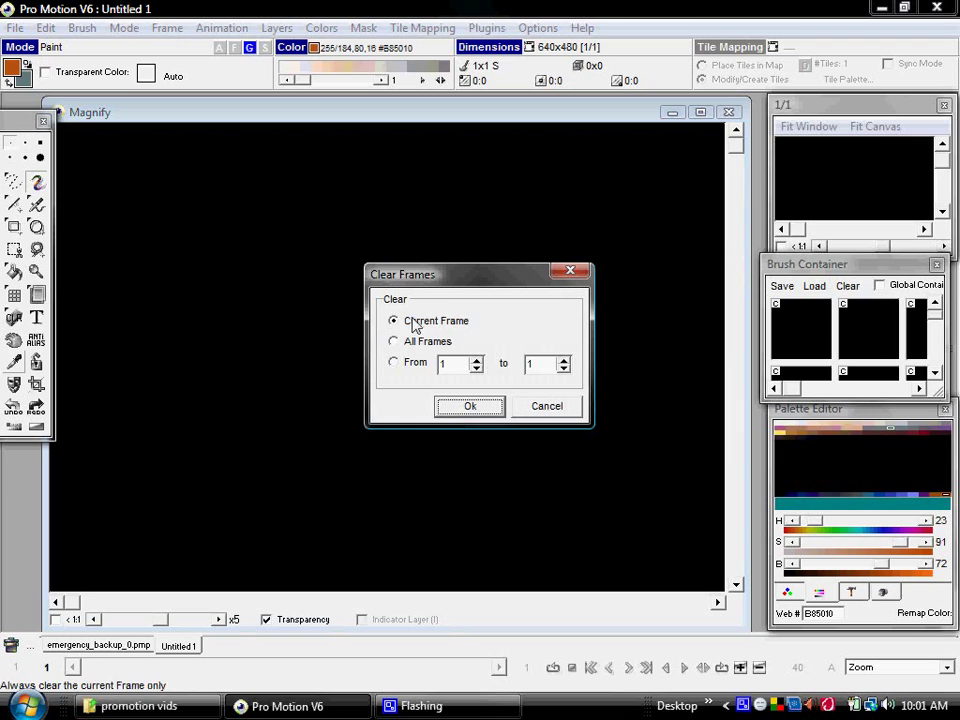
{"action": "left_click", "coordinate": [468, 406]}
{"action": "scroll", "coordinate": [407, 326], "scroll_direction": "down", "scroll_amount": 4}
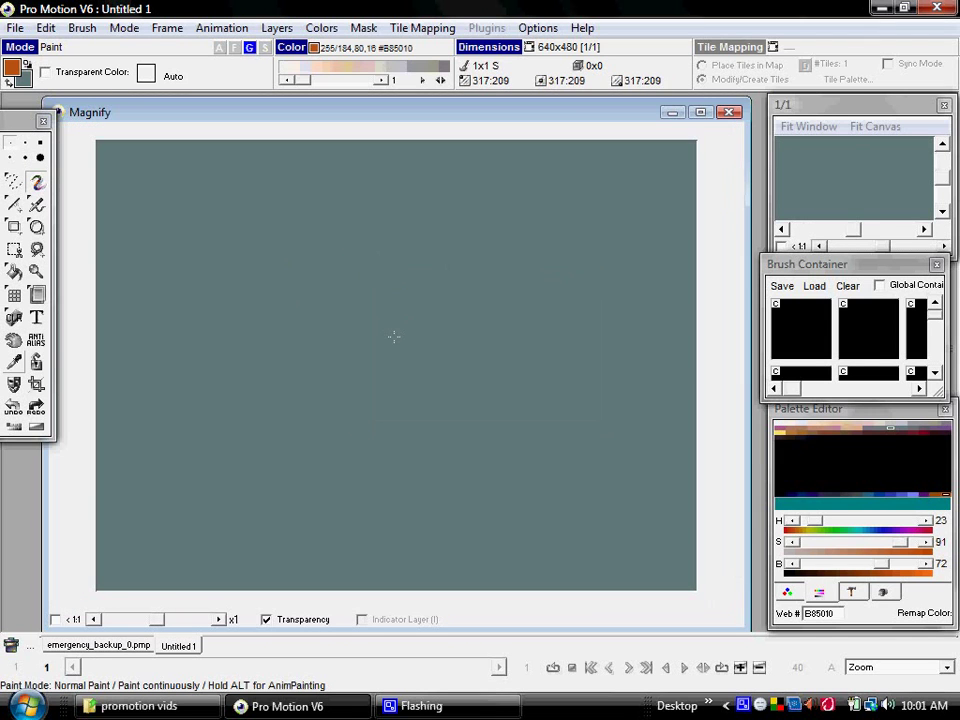
Draw a long, thin filled rectangle in purple #531273 across Untitled 1 at the foot height of the two small sprites
{"action": "scroll", "coordinate": [384, 340], "scroll_direction": "up", "scroll_amount": 1}
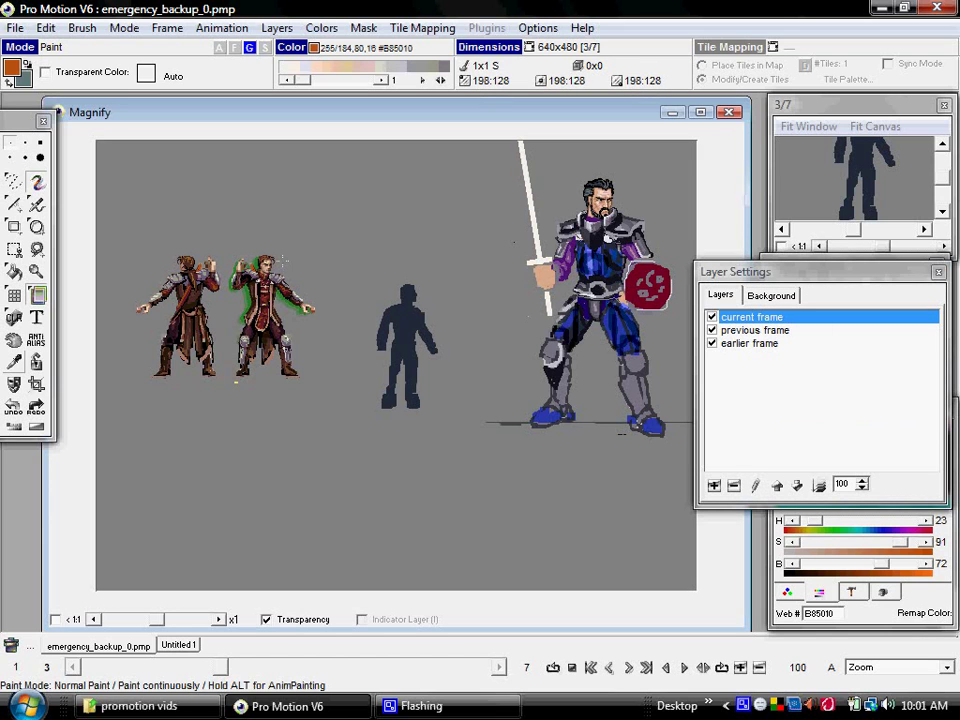
{"action": "left_click", "coordinate": [14, 228]}
{"action": "right_click", "coordinate": [17, 234]}
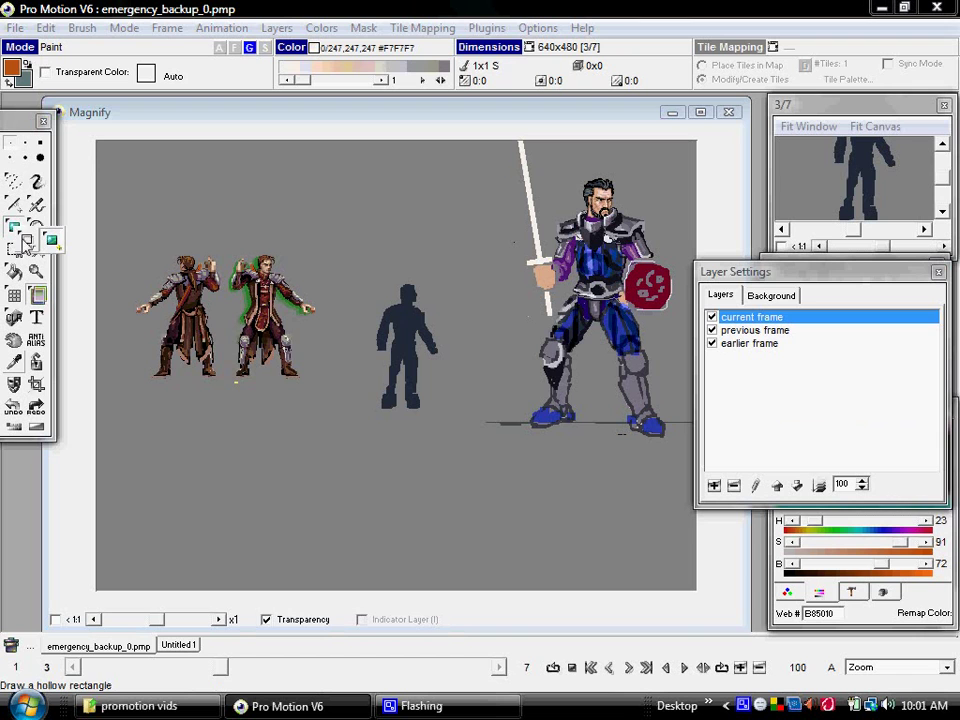
{"action": "left_click", "coordinate": [52, 246]}
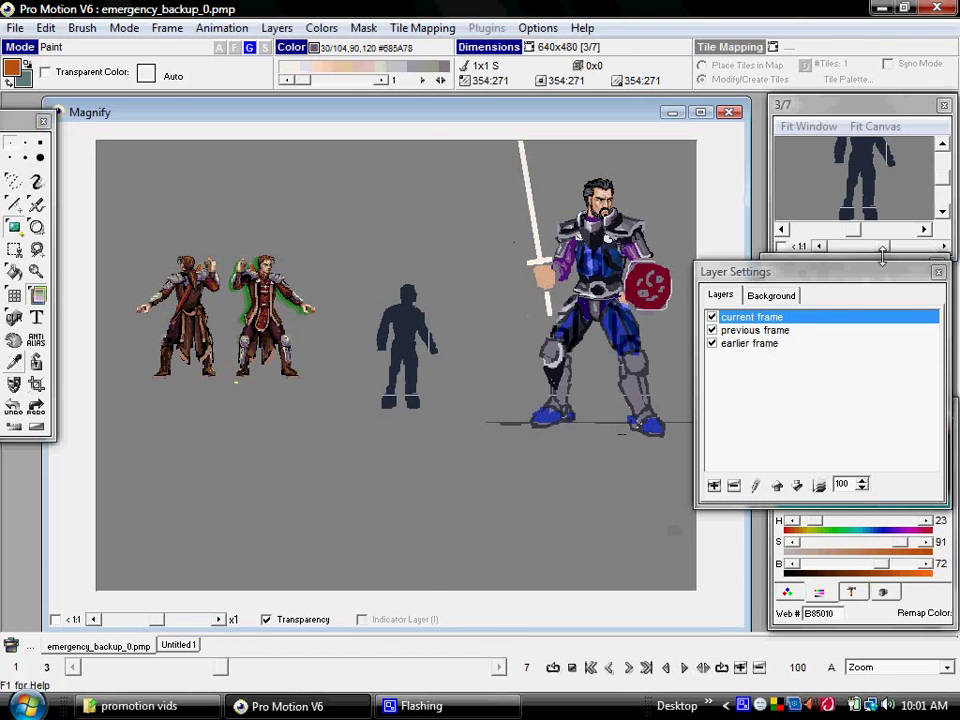
{"action": "left_click_drag", "start_coordinate": [882, 271], "coordinate": [916, 197]}
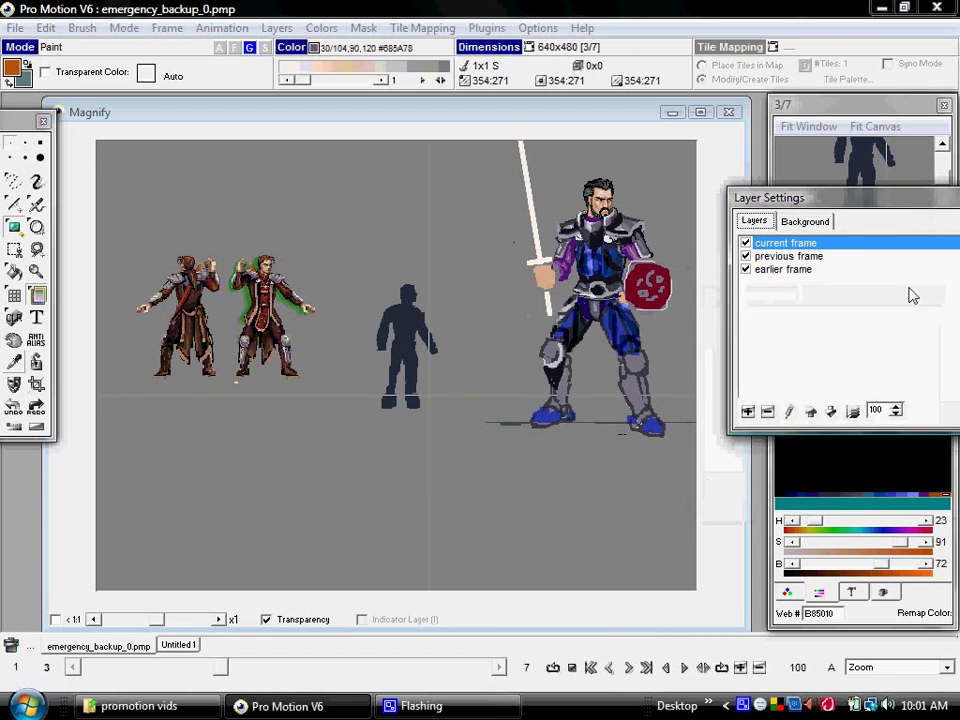
{"action": "left_click", "coordinate": [926, 493]}
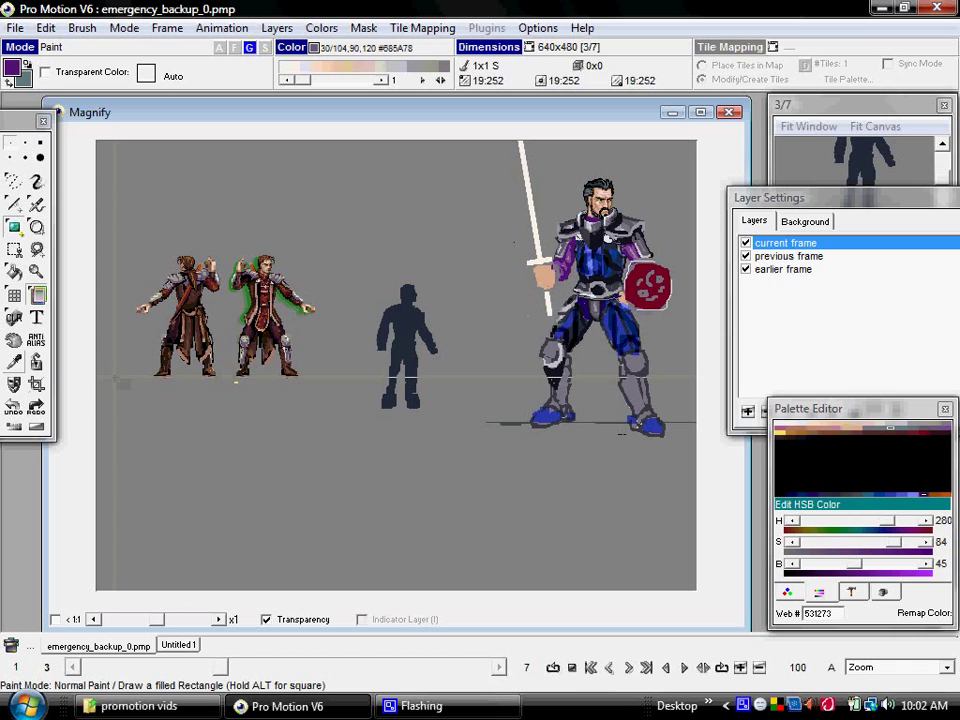
{"action": "key", "text": "j"}
{"action": "left_click_drag", "start_coordinate": [115, 377], "coordinate": [641, 387]}
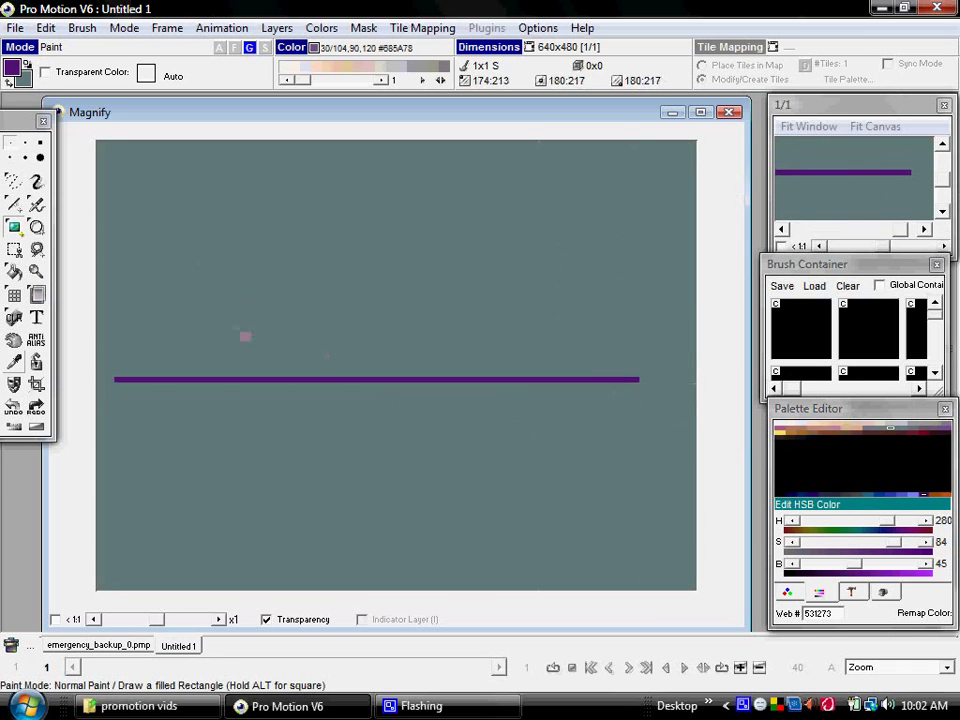
Draw a second thin purple filled rectangle across Untitled 1 at the small sprites' head height, and return to emergency_backup_0.pmp
{"action": "key", "text": "ctrl+Tab"}
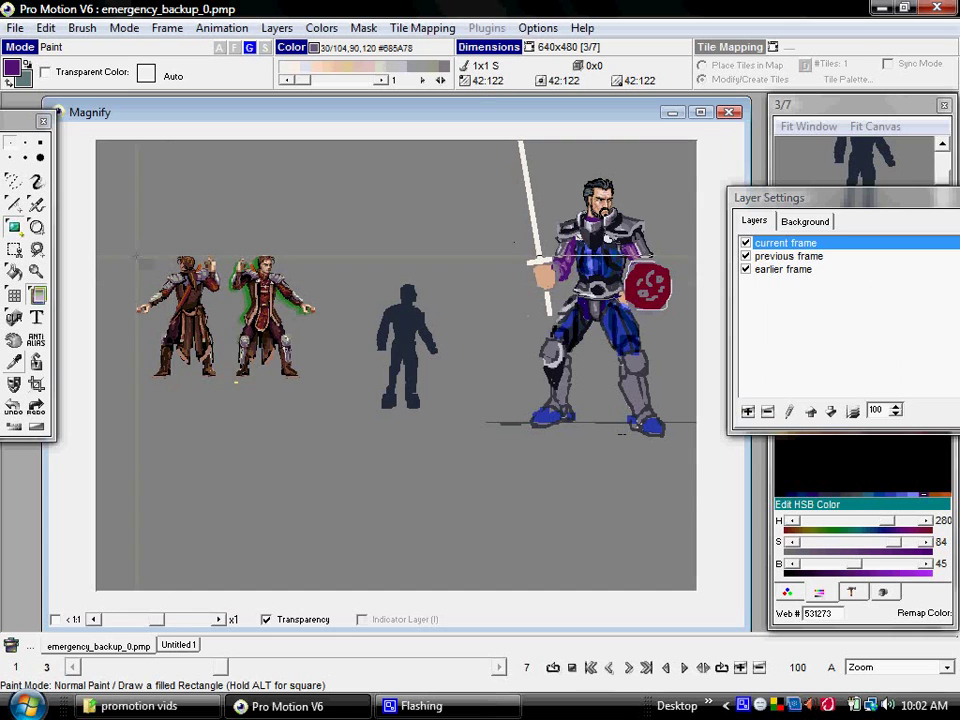
{"action": "key", "text": "ctrl+Tab"}
{"action": "left_click_drag", "start_coordinate": [136, 250], "coordinate": [660, 257]}
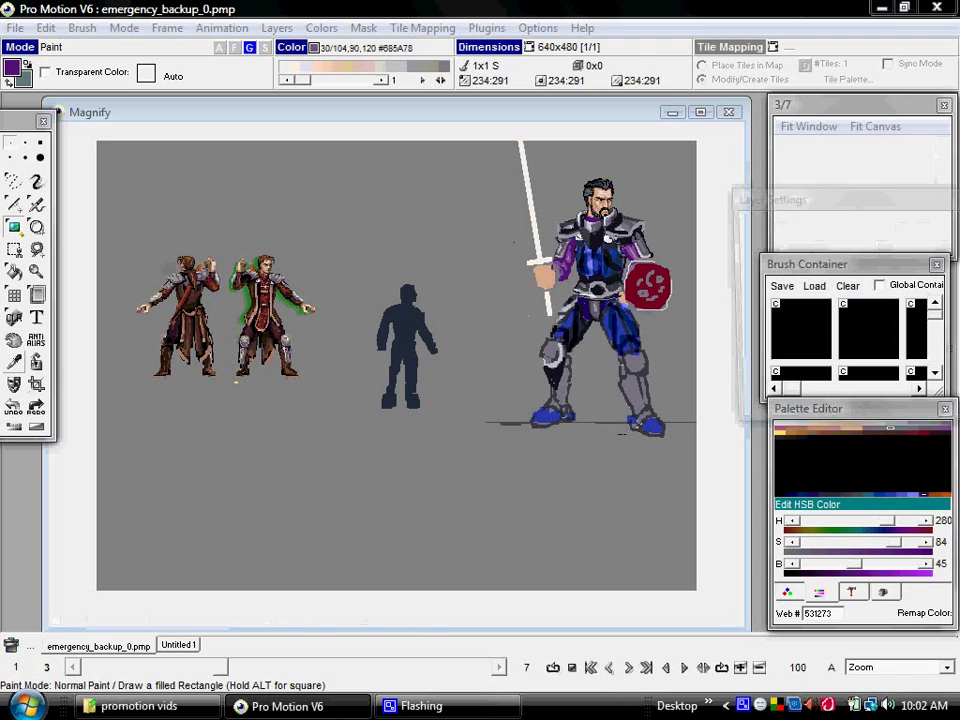
{"action": "key", "text": "ctrl+Tab"}
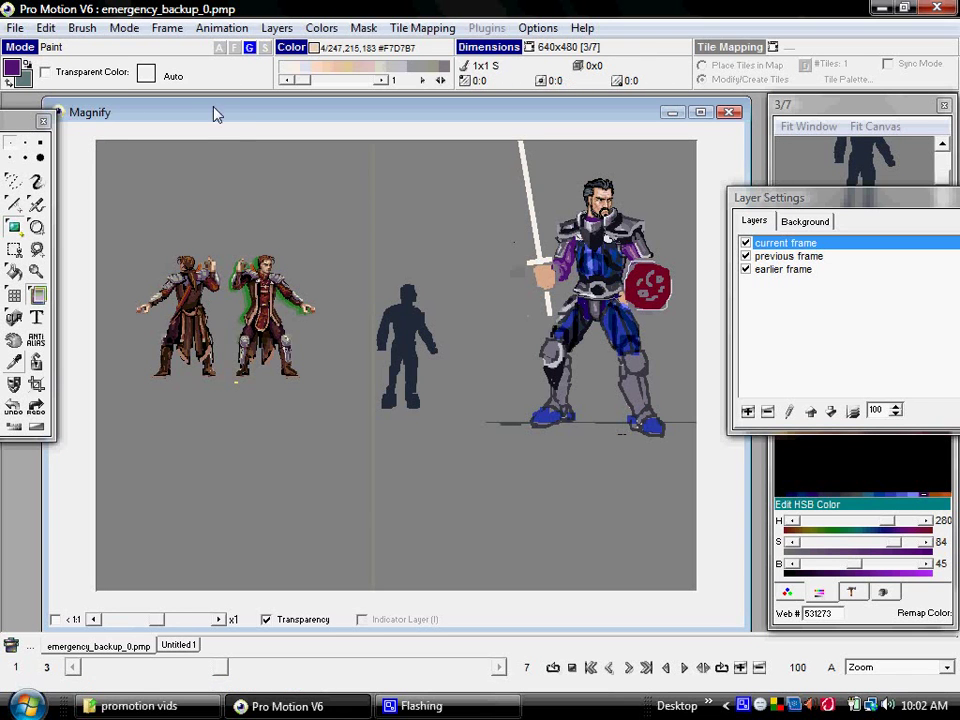
Reposition the Magnify window slightly and bring the Layer Settings window further into view
{"action": "mouse_move", "coordinate": [214, 114]}
{"action": "left_mouse_down"}
{"action": "mouse_move", "coordinate": [201, 111]}
{"action": "mouse_move", "coordinate": [213, 131]}
{"action": "mouse_move", "coordinate": [214, 122]}
{"action": "left_mouse_up"}
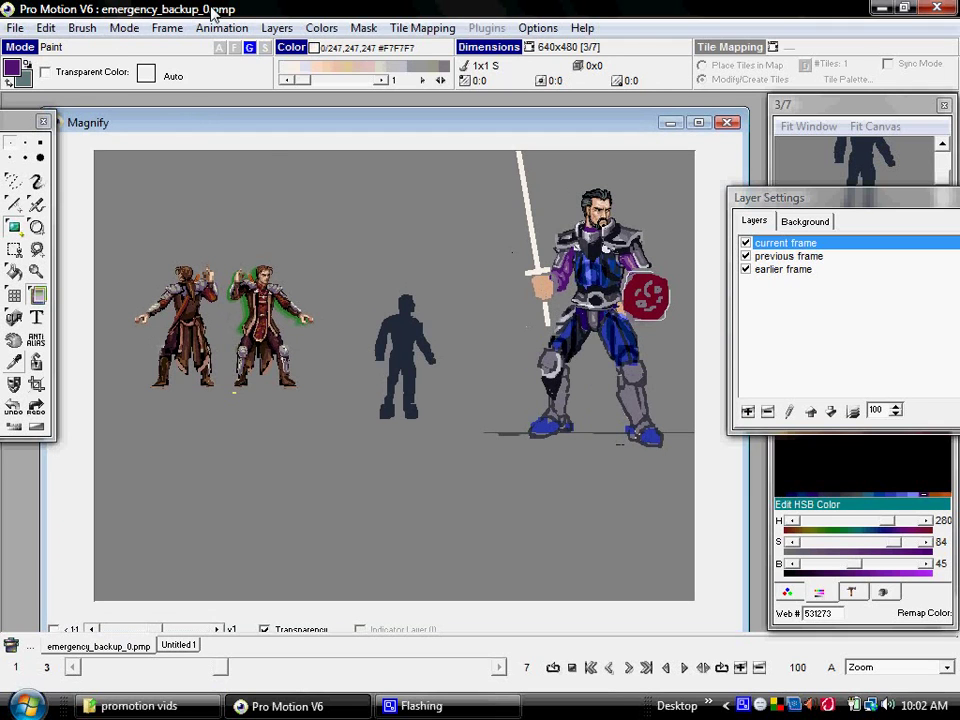
{"action": "left_click_drag", "start_coordinate": [308, 123], "coordinate": [303, 120]}
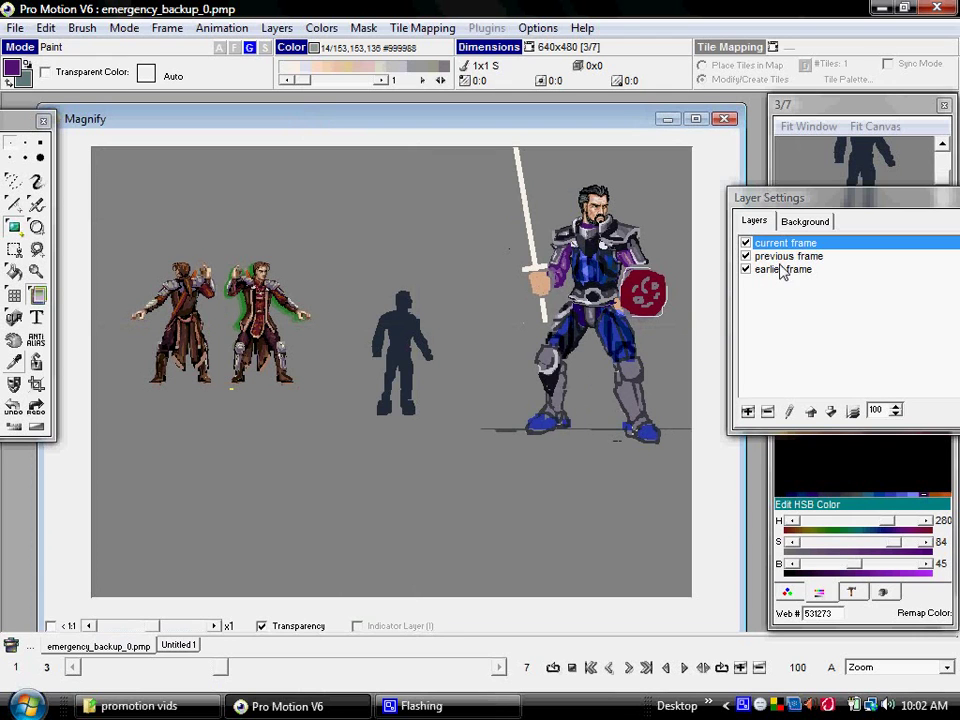
{"action": "left_click_drag", "start_coordinate": [770, 199], "coordinate": [757, 203]}
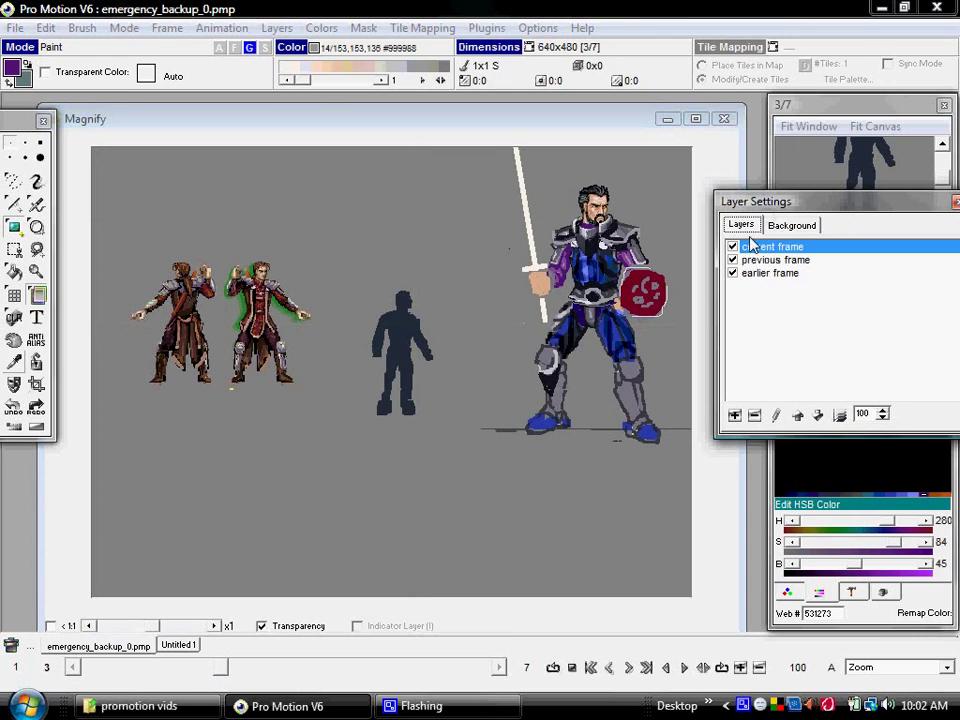
Add a layer named GUIDELINES that takes its frames from the Untitled 1 project
{"action": "left_click", "coordinate": [735, 416]}
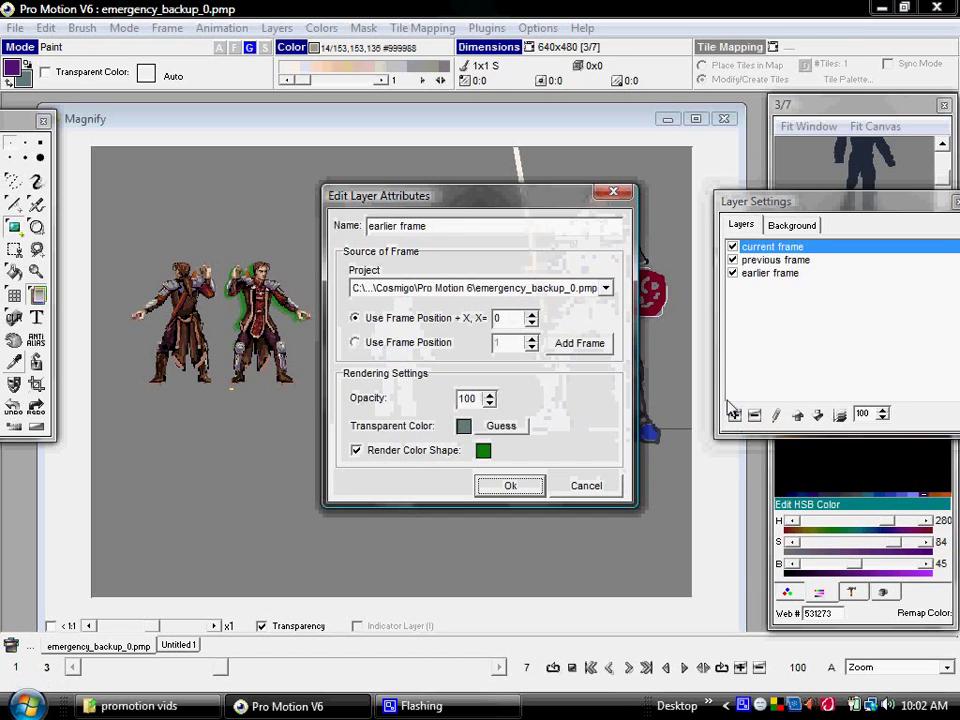
{"action": "left_click_drag", "start_coordinate": [433, 226], "coordinate": [364, 227]}
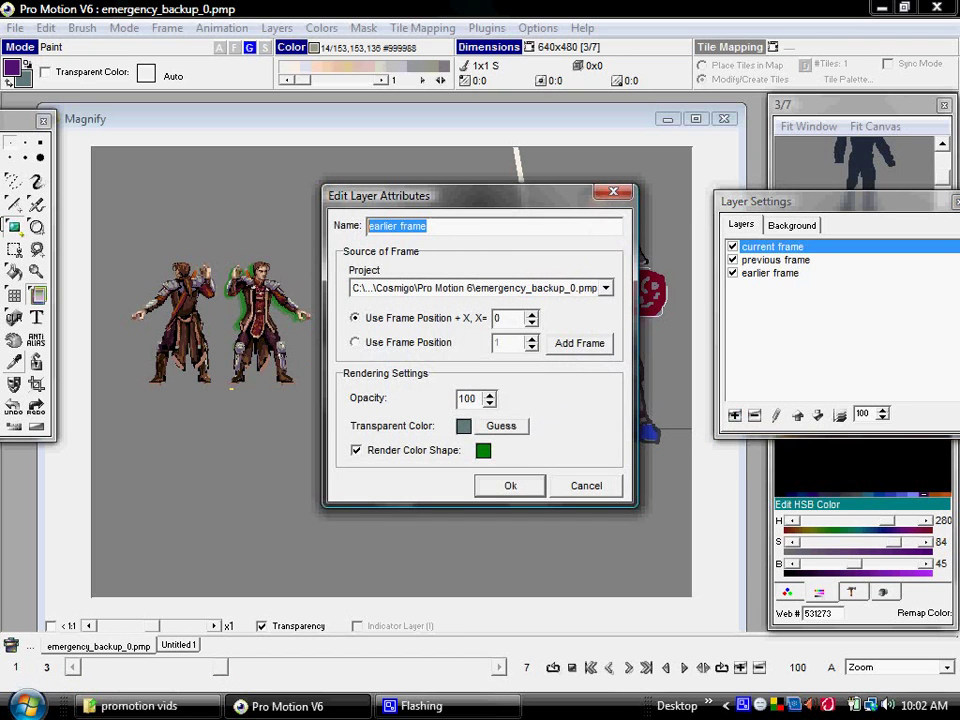
{"action": "type", "text": "GUIDEL"}
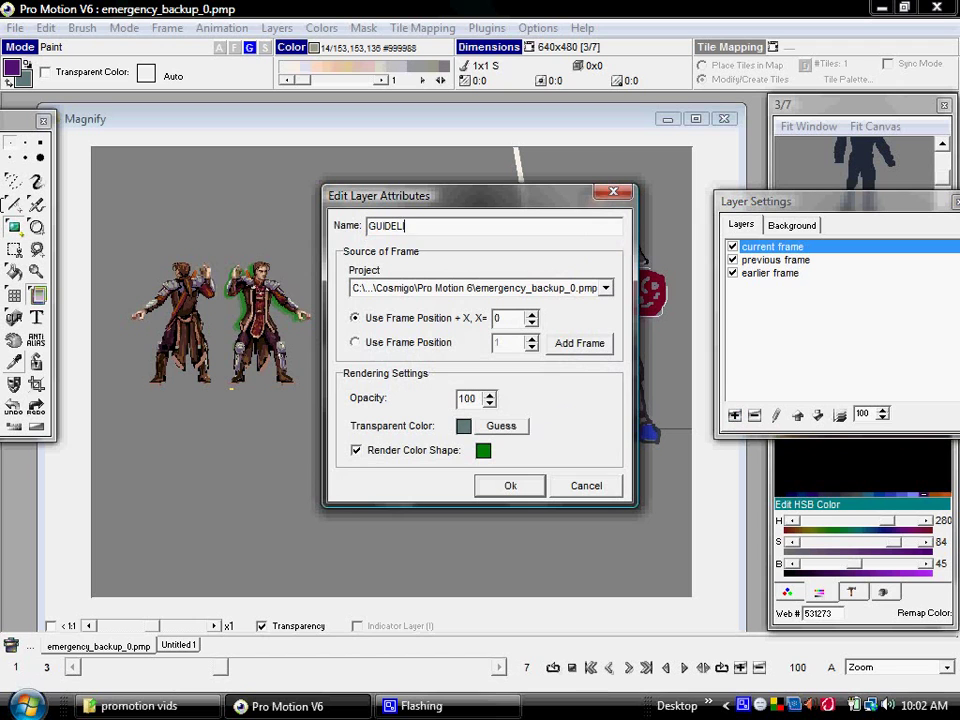
{"action": "type", "text": "INES"}
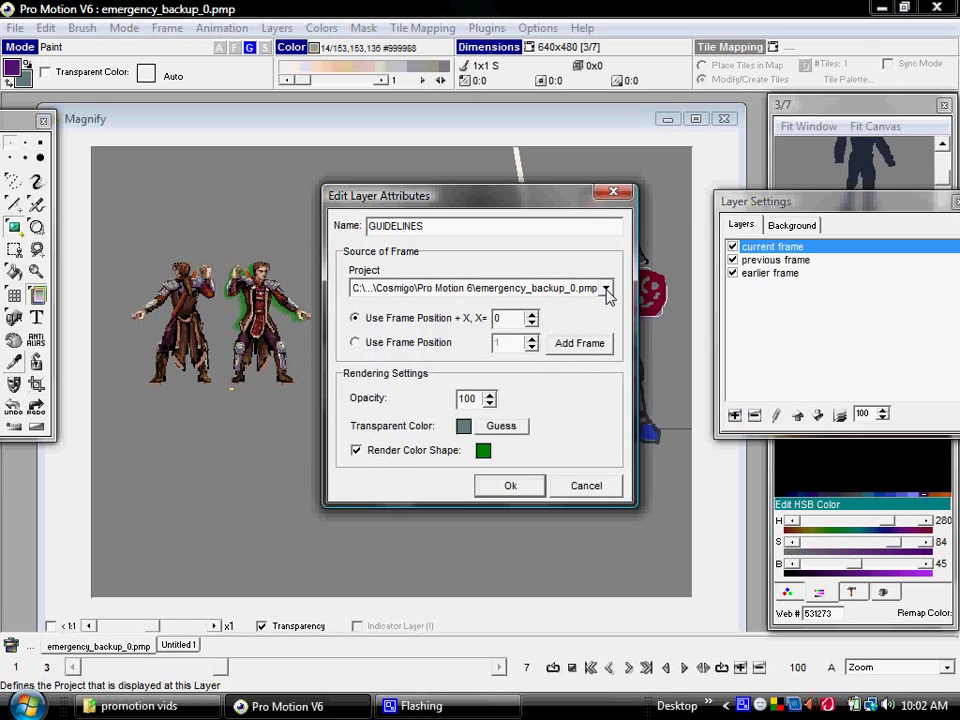
{"action": "left_click", "coordinate": [605, 287]}
{"action": "left_click", "coordinate": [393, 320]}
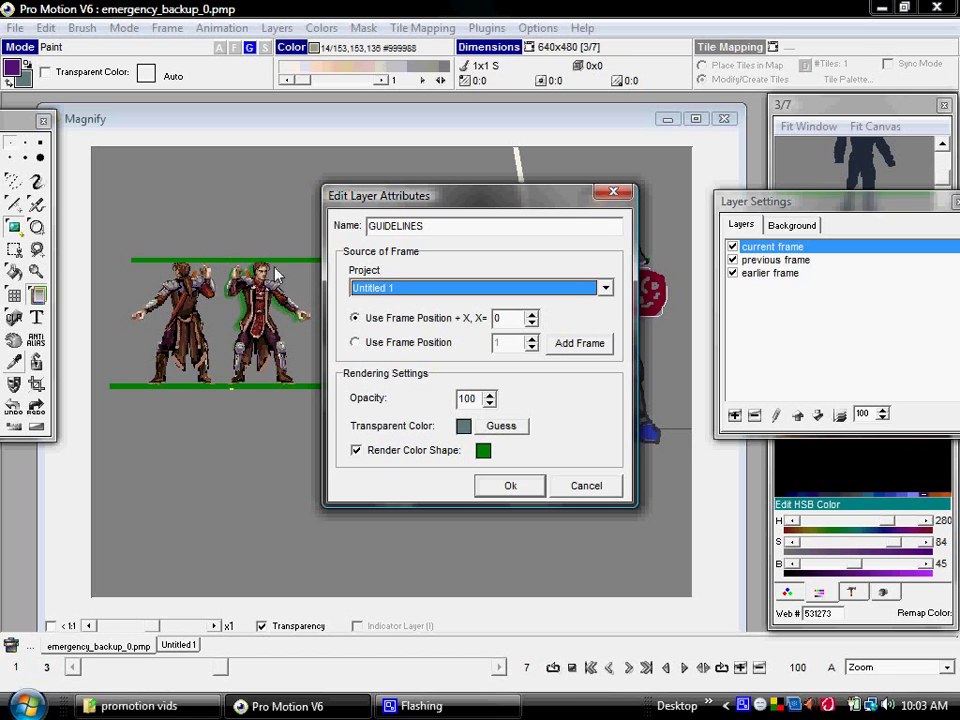
Turn off Render Color Shape for the GUIDELINES layer and apply the layer attributes
{"action": "left_click", "coordinate": [357, 451]}
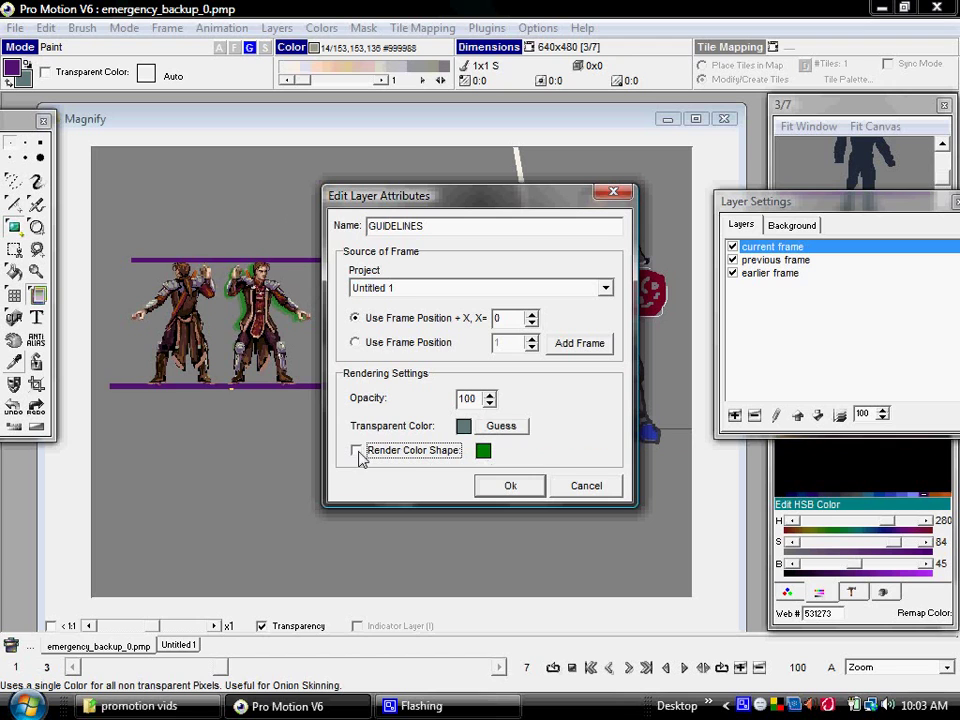
{"action": "left_click", "coordinate": [357, 451]}
{"action": "left_click", "coordinate": [357, 451]}
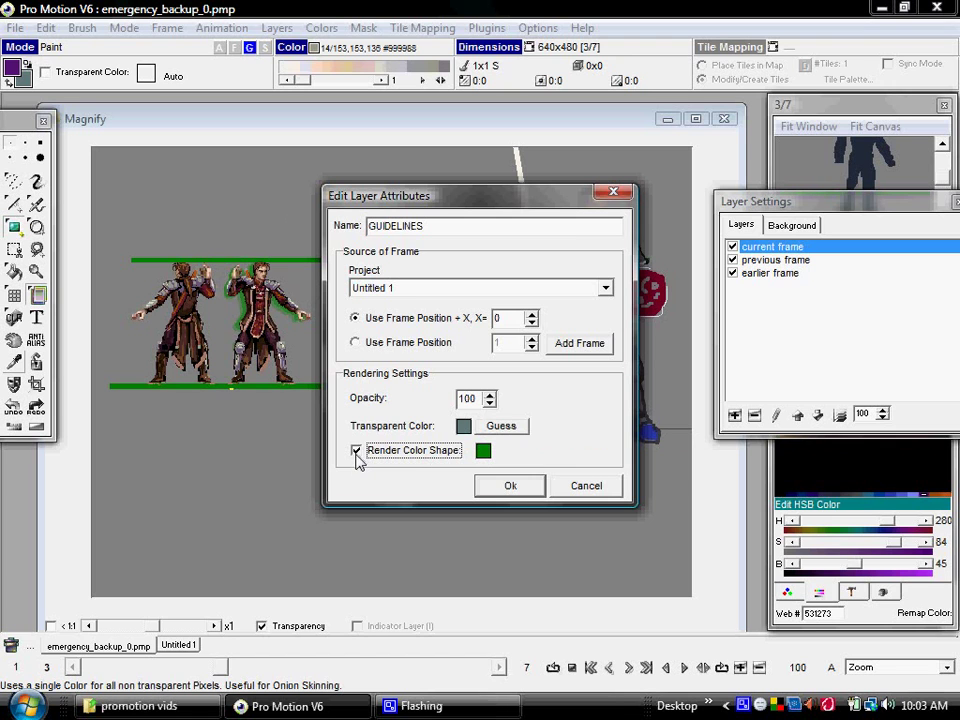
{"action": "left_click", "coordinate": [357, 451]}
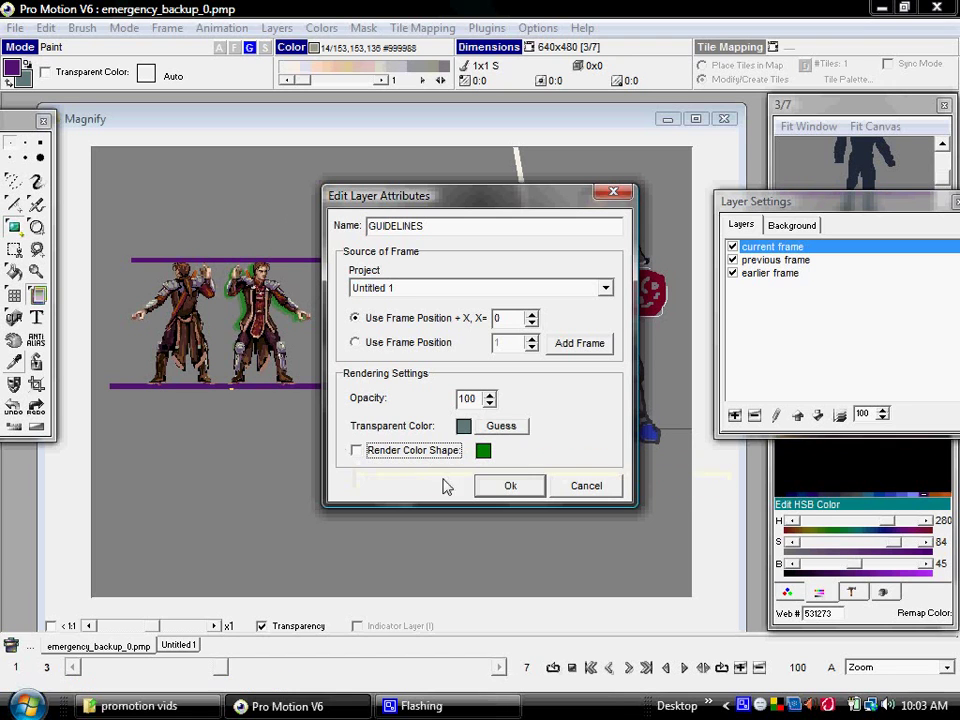
{"action": "left_click", "coordinate": [357, 450]}
{"action": "left_click", "coordinate": [357, 451]}
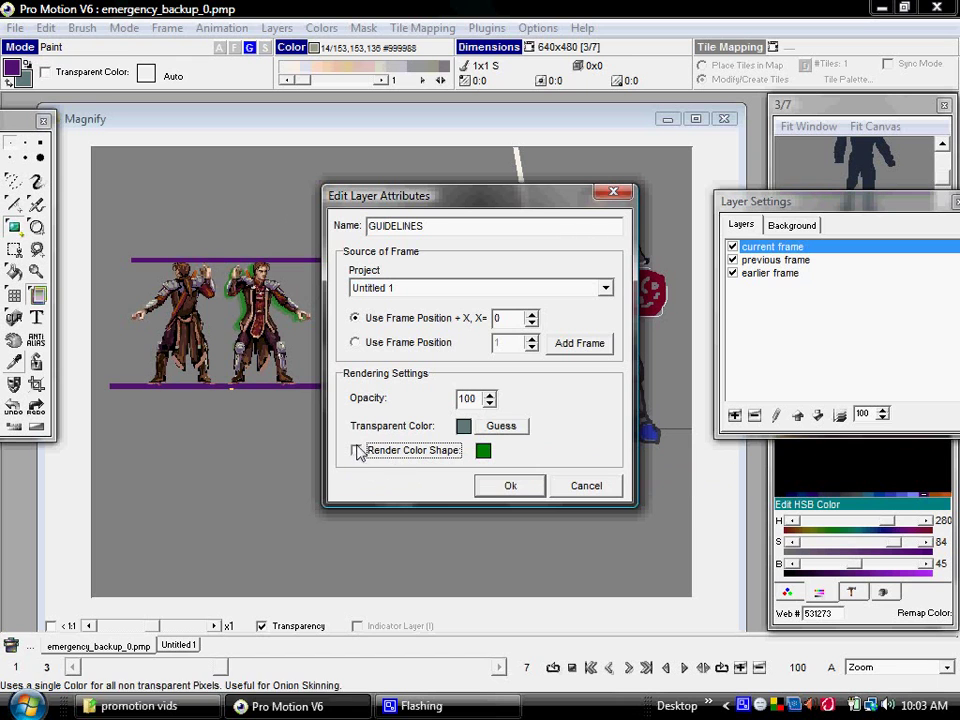
{"action": "left_click", "coordinate": [506, 488]}
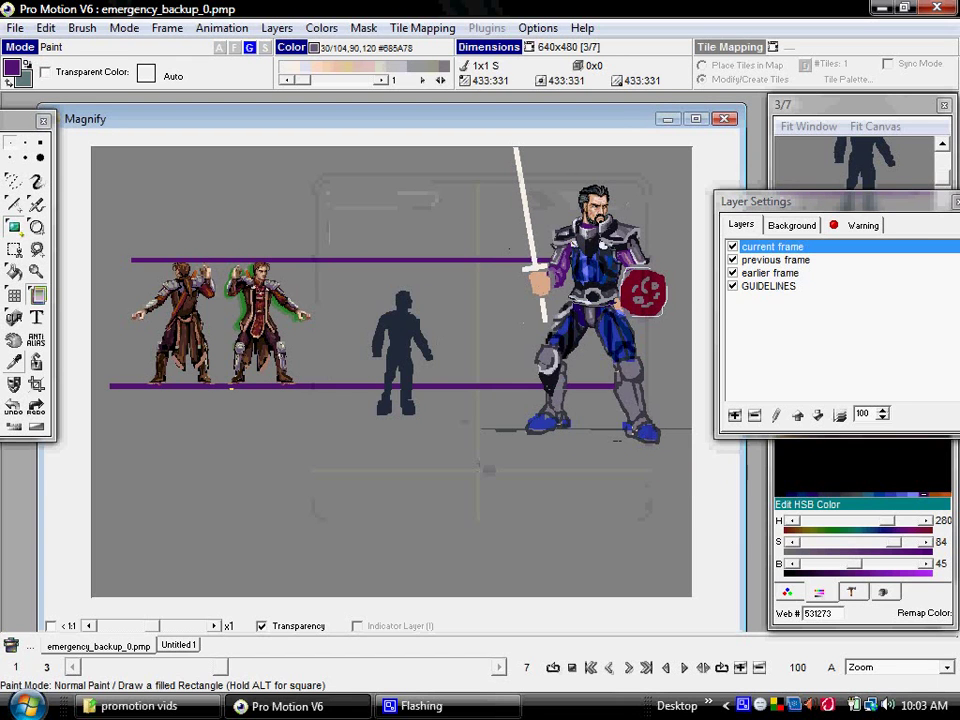
Step forward and back through the animation frames, comparing the two small sprites' heads with the upper guideline close up
{"action": "key", "text": "2"}
{"action": "scroll", "coordinate": [340, 326], "scroll_direction": "up", "scroll_amount": 3}
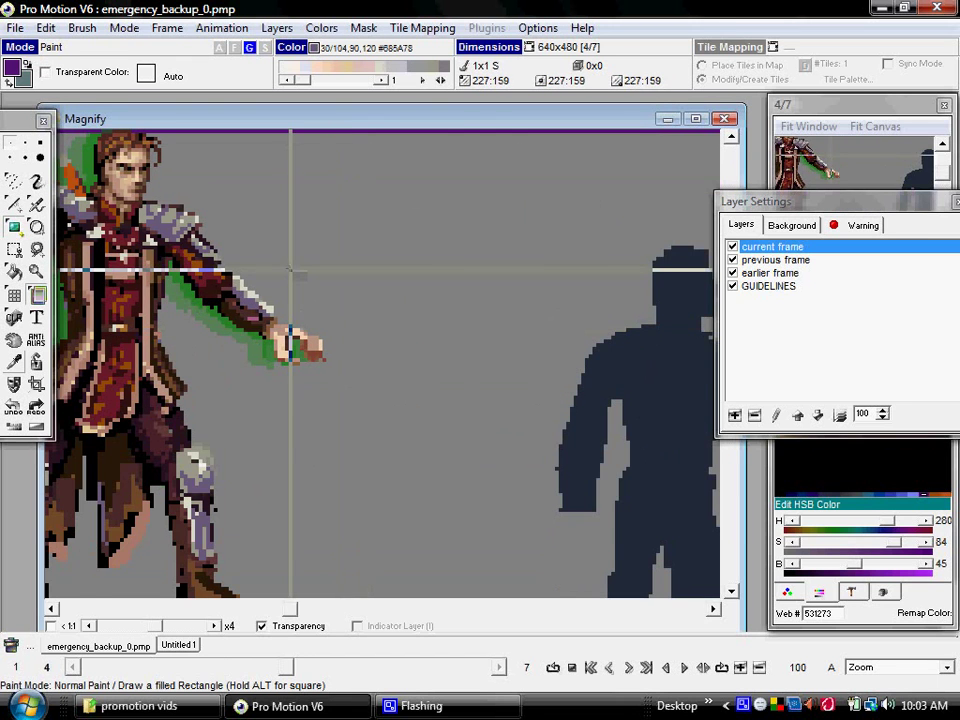
{"action": "key", "text": "Up"}
{"action": "key", "text": "Up"}
{"action": "key", "text": "Left"}
{"action": "key", "text": "Left"}
{"action": "key", "text": "Left"}
{"action": "key", "text": "Left"}
{"action": "key", "text": "Left"}
{"action": "key", "text": "d"}
{"action": "key", "text": "Right"}
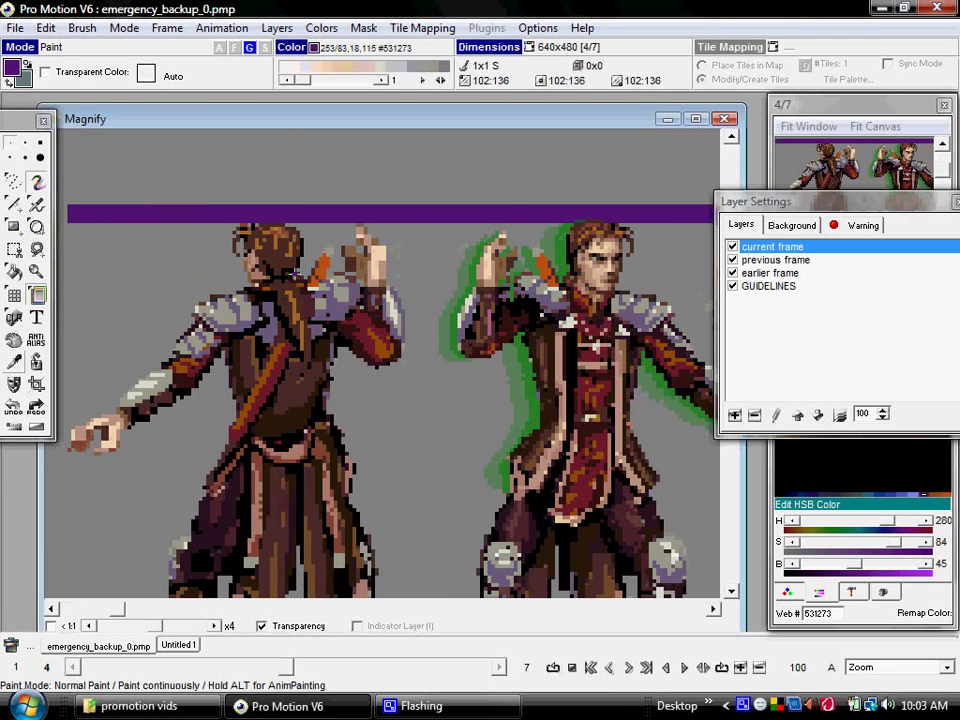
{"action": "key", "text": "Down"}
{"action": "key", "text": "Down"}
{"action": "key", "text": "2"}
{"action": "key", "text": "2"}
{"action": "key", "text": "2"}
{"action": "scroll", "coordinate": [345, 330], "scroll_direction": "down", "scroll_amount": 2}
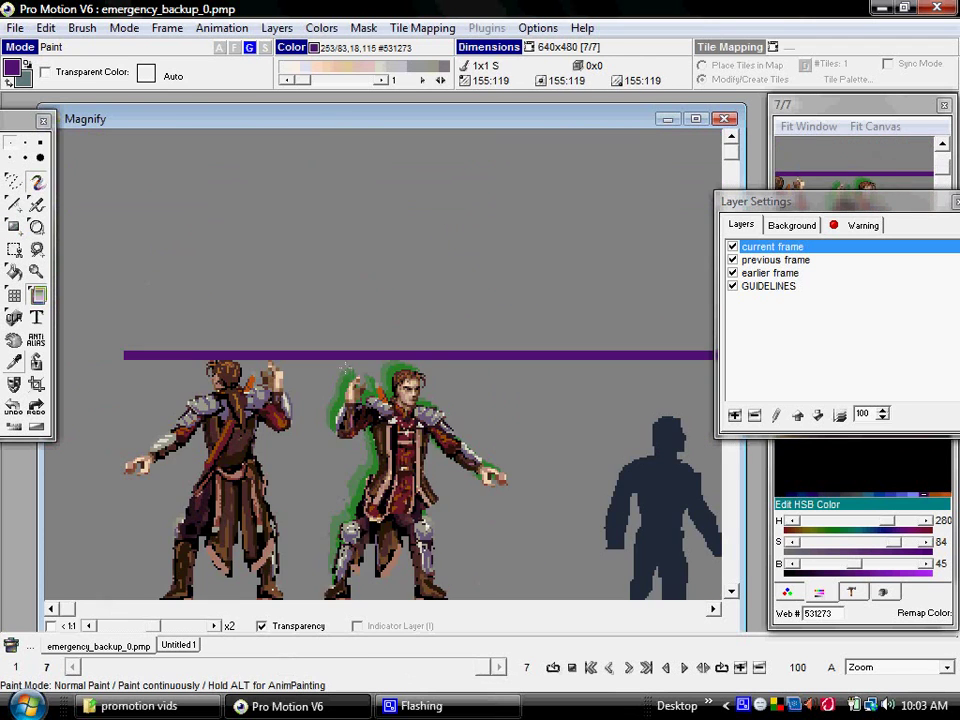
{"action": "key", "text": "1"}
{"action": "key", "text": "1"}
{"action": "key", "text": "1"}
{"action": "key", "text": "1"}
{"action": "scroll", "coordinate": [326, 387], "scroll_direction": "up", "scroll_amount": 2}
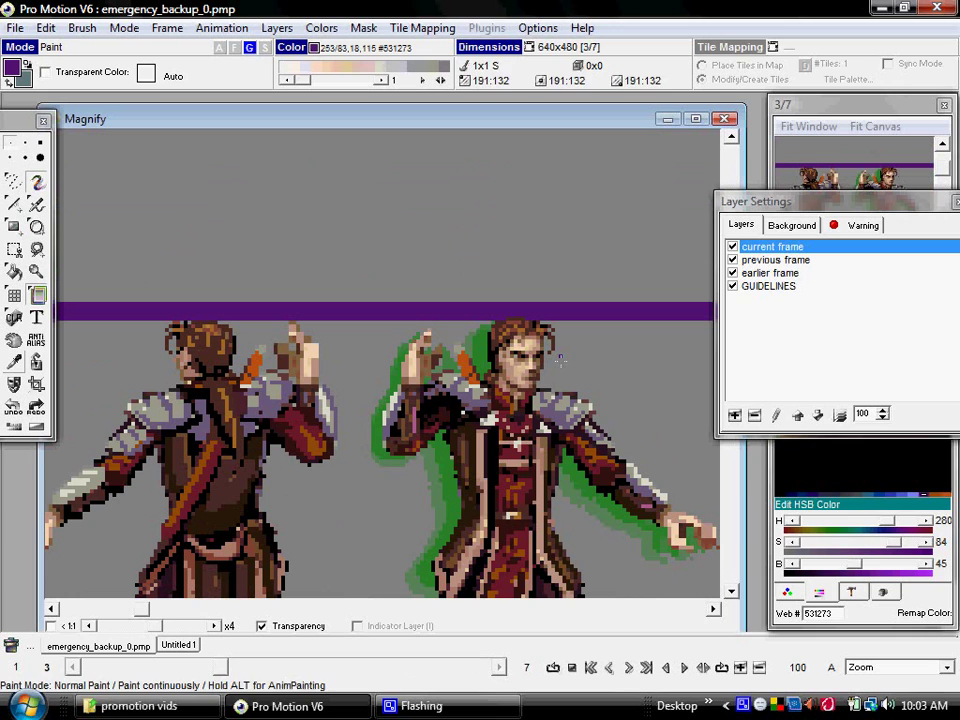
Paint a test stroke in blue #246482 across the upper guideline with a 4x4 brush, and erase it in the secondary colour
{"action": "left_click", "coordinate": [868, 490]}
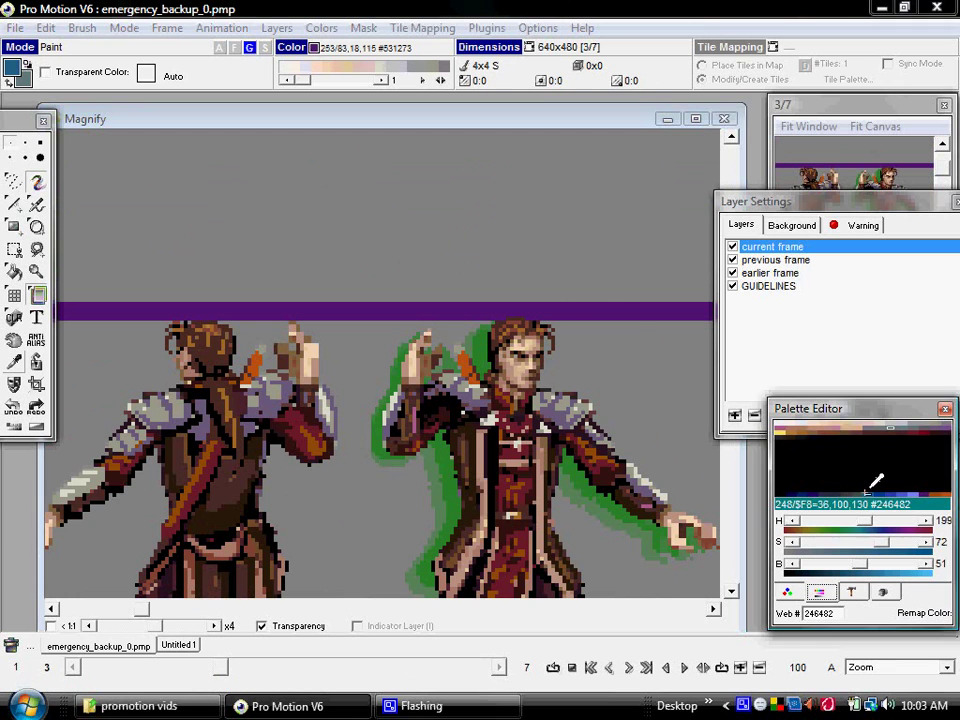
{"action": "left_click_drag", "start_coordinate": [587, 266], "coordinate": [652, 374]}
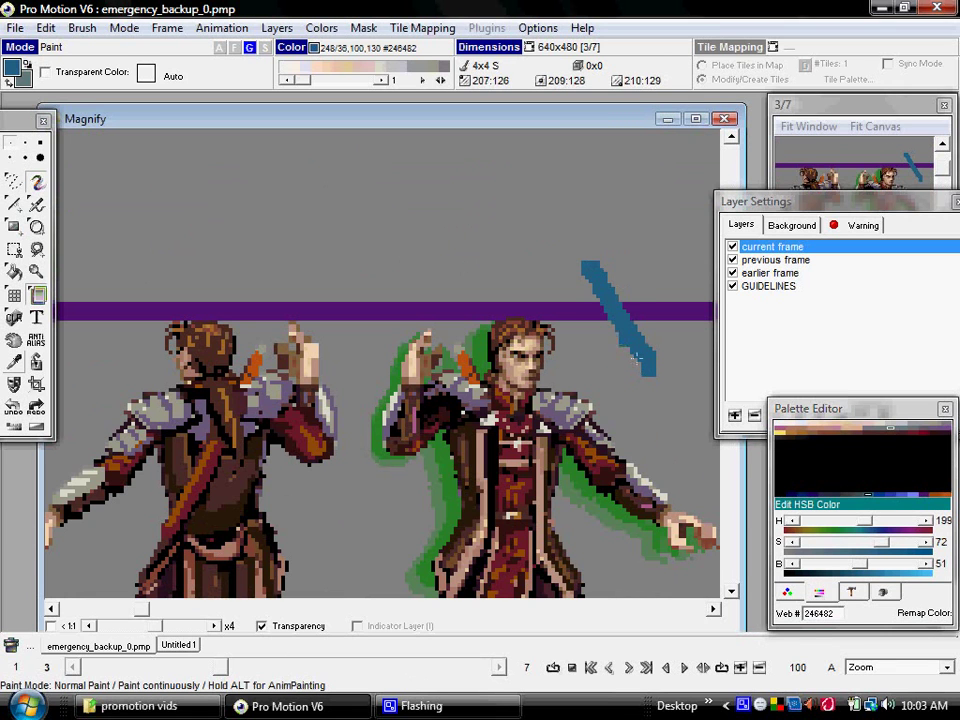
{"action": "mouse_move", "coordinate": [621, 309]}
{"action": "left_mouse_down"}
{"action": "mouse_move", "coordinate": [582, 299]}
{"action": "mouse_move", "coordinate": [588, 256]}
{"action": "left_mouse_up"}
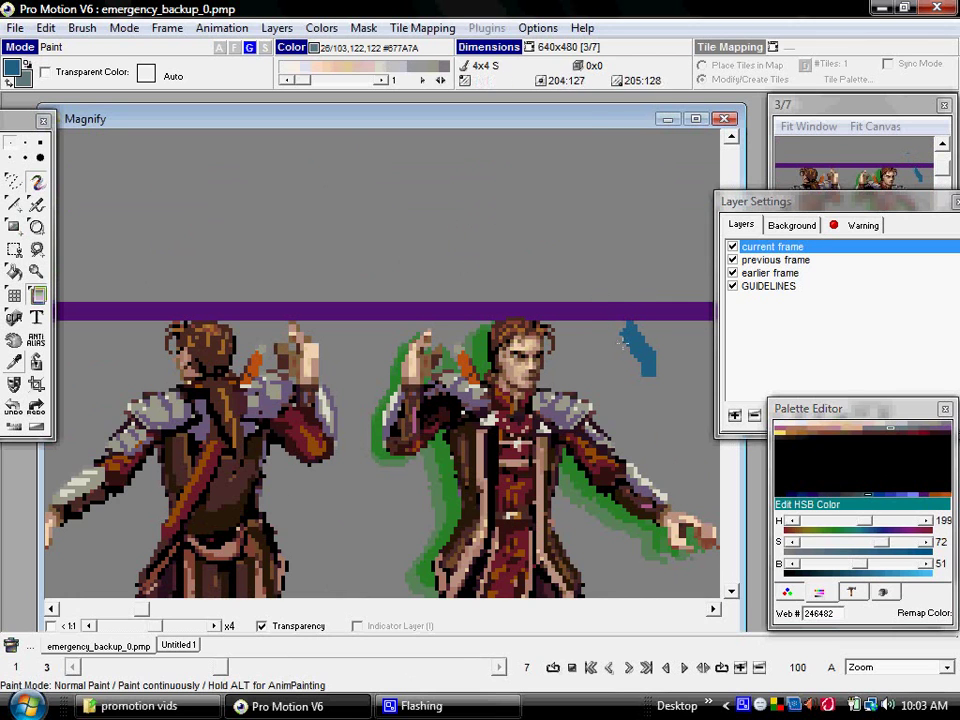
{"action": "mouse_move", "coordinate": [622, 342]}
{"action": "left_mouse_down"}
{"action": "mouse_move", "coordinate": [631, 328]}
{"action": "mouse_move", "coordinate": [656, 388]}
{"action": "left_mouse_up"}
{"action": "scroll", "coordinate": [540, 330], "scroll_direction": "down", "scroll_amount": 3}
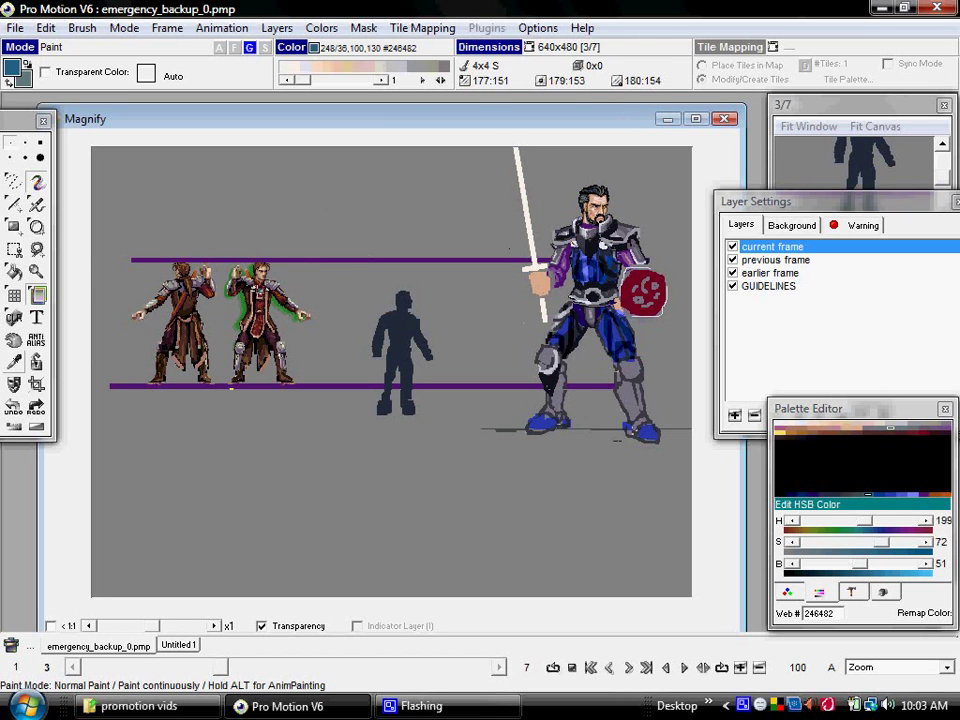
{"action": "key", "text": "Right"}
{"action": "key", "text": "Right"}
{"action": "key", "text": "Right"}
{"action": "key", "text": "Left"}
{"action": "key", "text": "Left"}
{"action": "key", "text": "Left"}
{"action": "key", "text": "Left"}
{"action": "key", "text": "Left"}
{"action": "scroll", "coordinate": [264, 266], "scroll_direction": "up", "scroll_amount": 1}
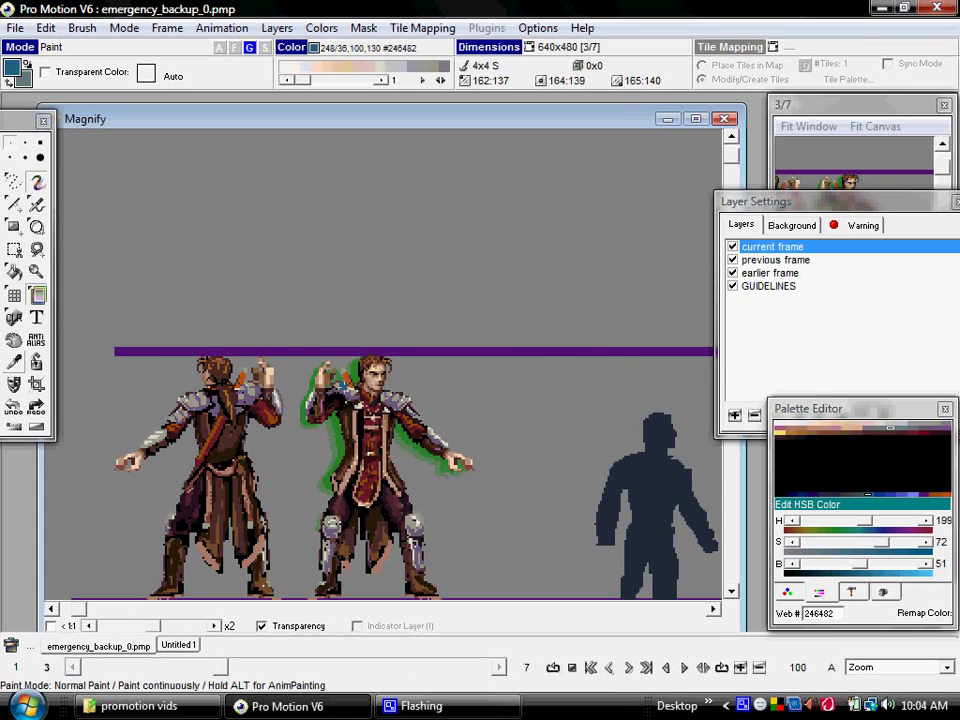
Capture the front-facing small sprite as a custom brush of about 128x197 pixels
{"action": "key", "text": "minus"}
{"action": "key", "text": "b"}
{"action": "left_click_drag", "start_coordinate": [218, 238], "coordinate": [338, 423]}
{"action": "left_click", "coordinate": [490, 350]}
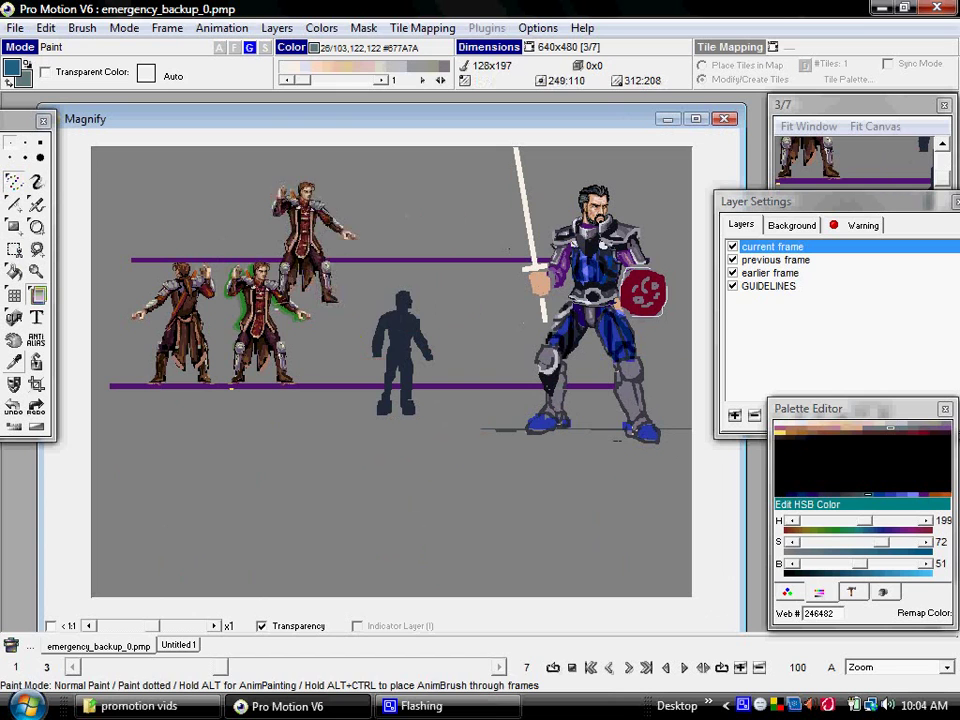
Toggle the GUIDELINES layer off and on again while switching to the Untitled 1 project, and discard the sprite brush
{"action": "left_click", "coordinate": [733, 287]}
{"action": "key", "text": "ctrl+Tab"}
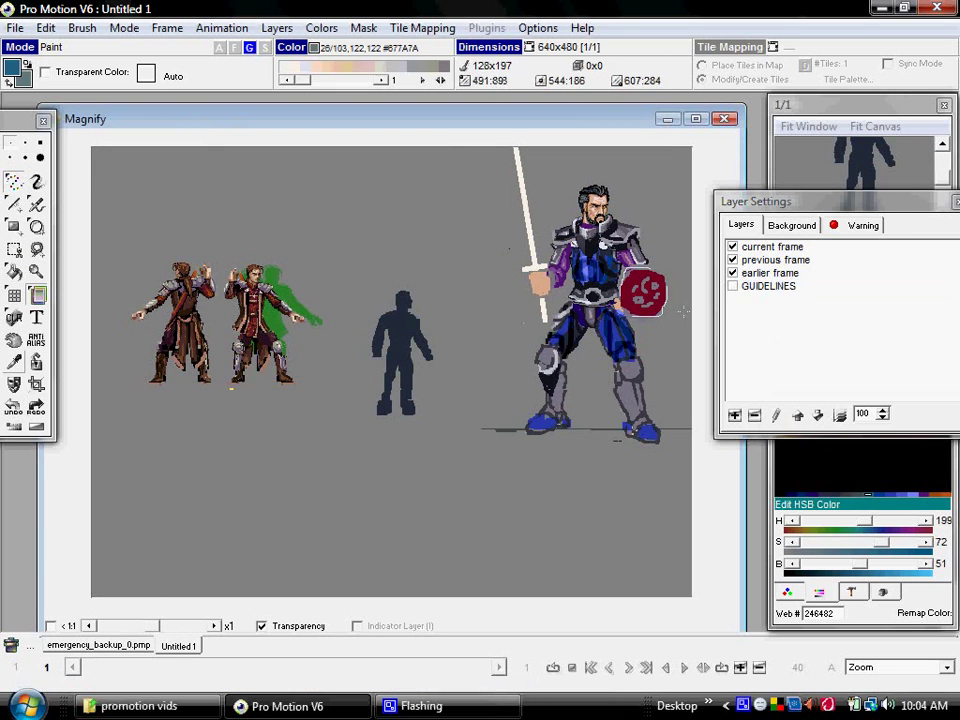
{"action": "left_click", "coordinate": [733, 287]}
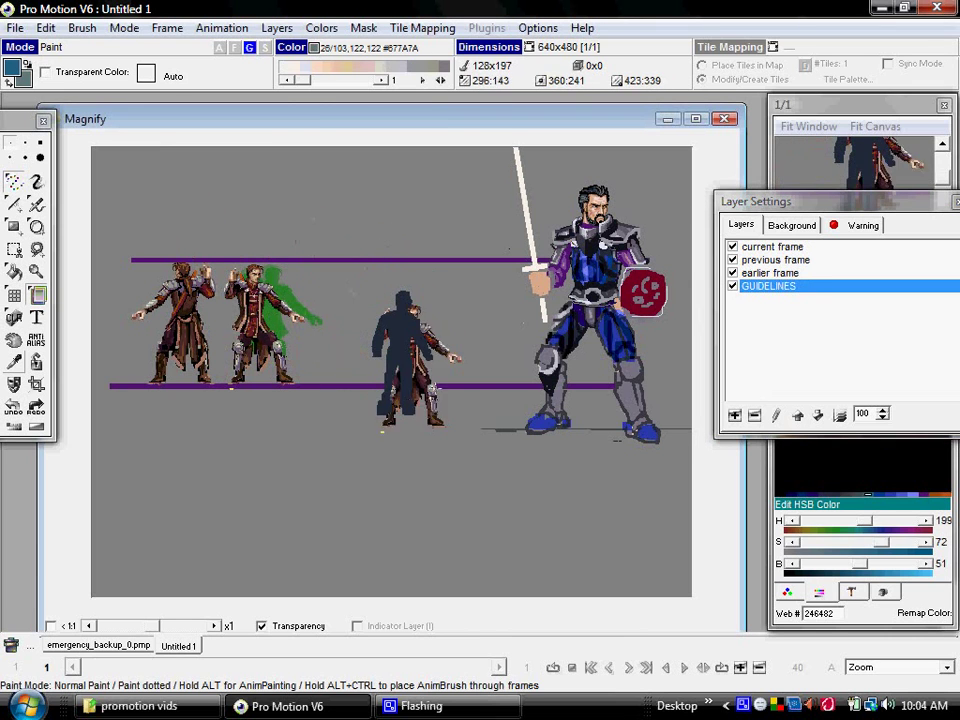
{"action": "key", "text": "period"}
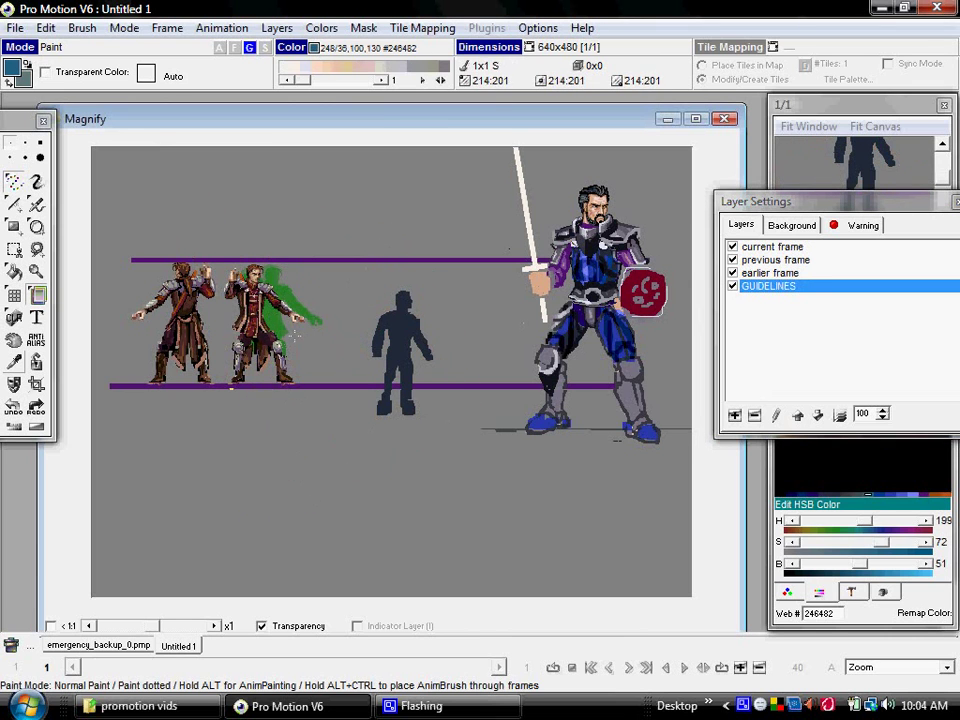